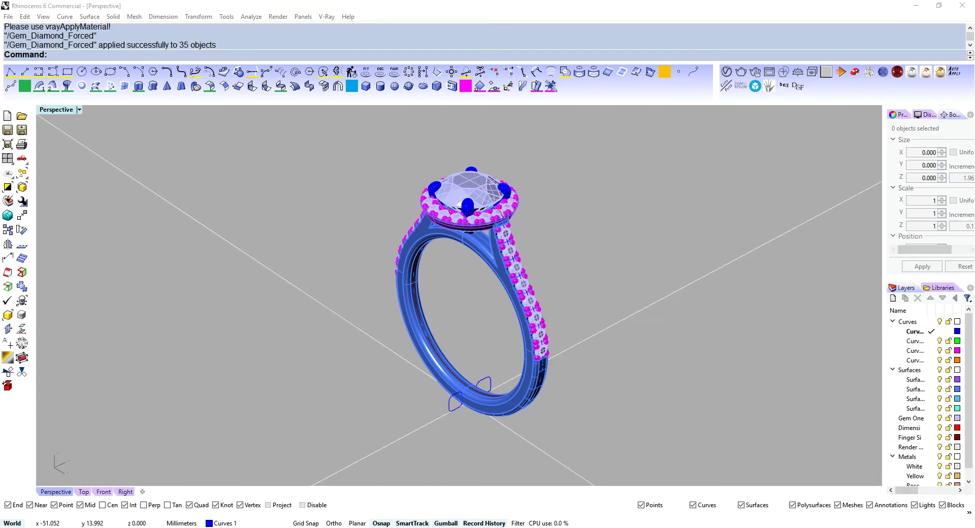
Examine the ring's gem seats and prongs around the halo, the basket under the head and the shank.
left_click(706, 475)
right_click_drag(619, 416, 632, 387)
right_click_drag(580, 264, 564, 314, "shift")
scroll(564, 315, "up", 2)
scroll(505, 231, "up", 8)
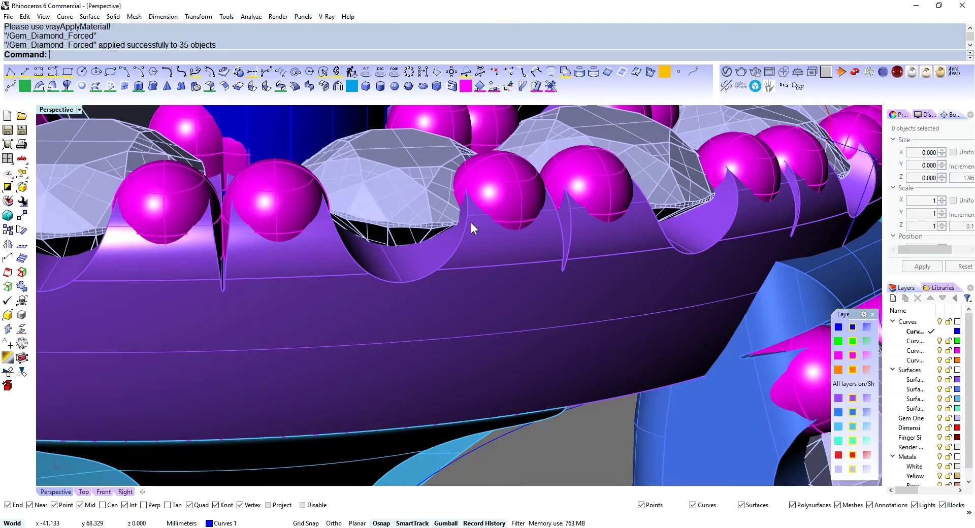
scroll(471, 222, "down", 5)
scroll(449, 193, "up", 5)
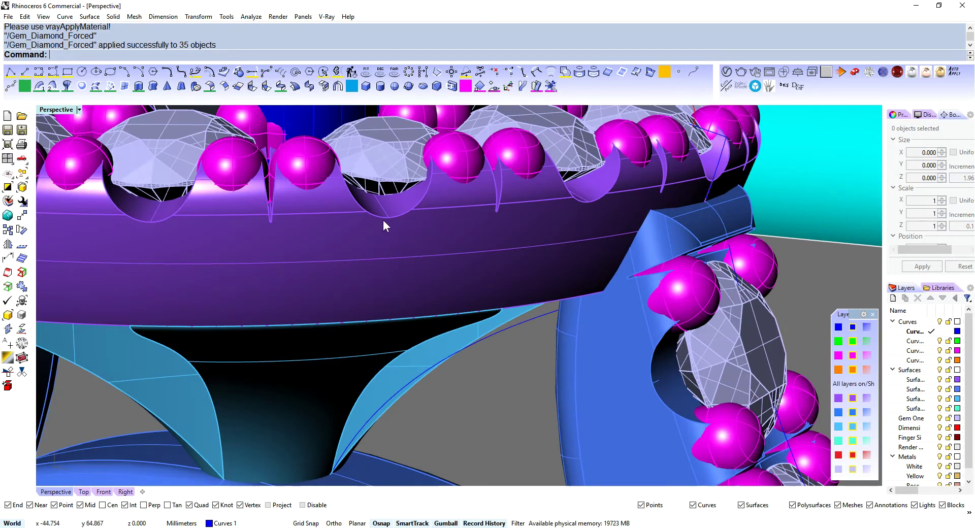
scroll(383, 221, "down", 3)
scroll(492, 224, "up", 4)
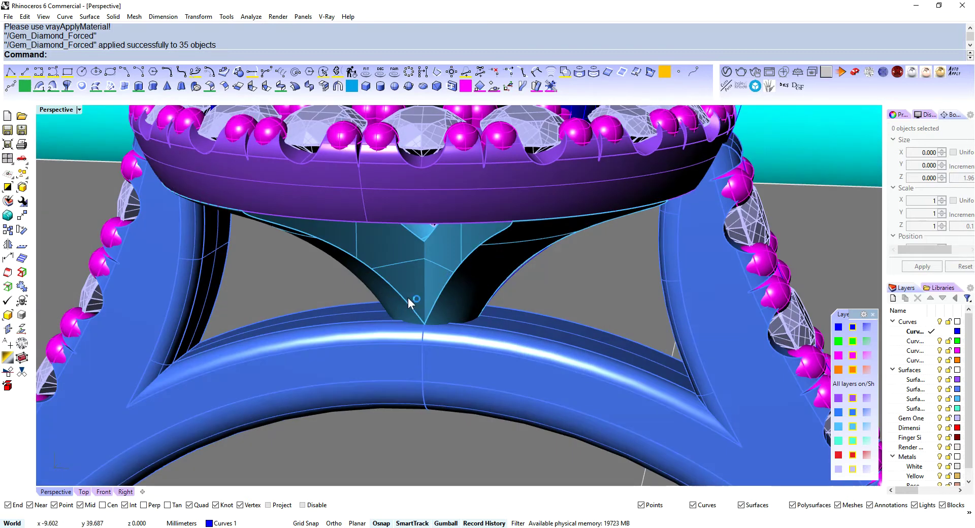
scroll(410, 304, "down", 4)
right_click_drag(410, 303, 603, 273)
scroll(444, 244, "up", 4)
scroll(445, 244, "down", 5)
scroll(608, 281, "down", 4)
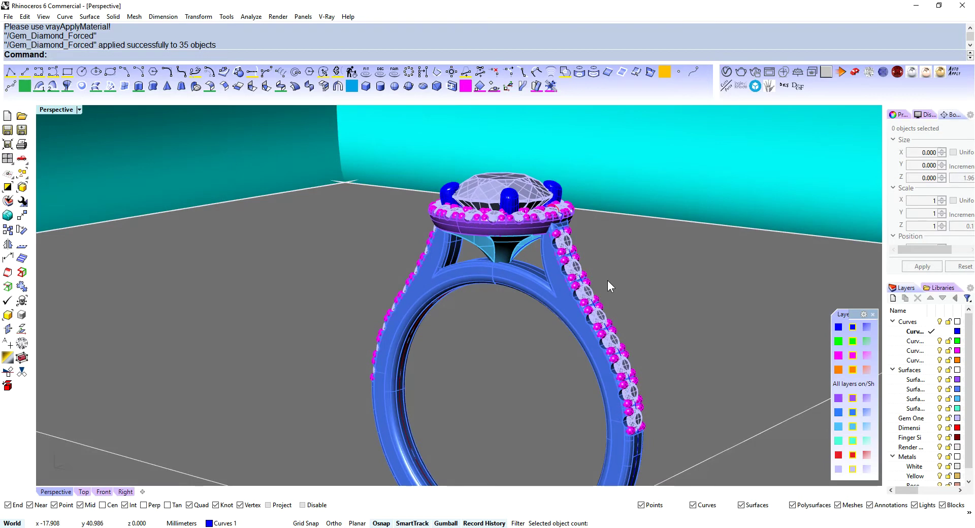
scroll(607, 280, "up", 4)
Inspect the Edges map in the bump settings of the Metal_Platinum_Polished_Softened material, then close the V-Ray Asset Editor.
left_click(727, 72)
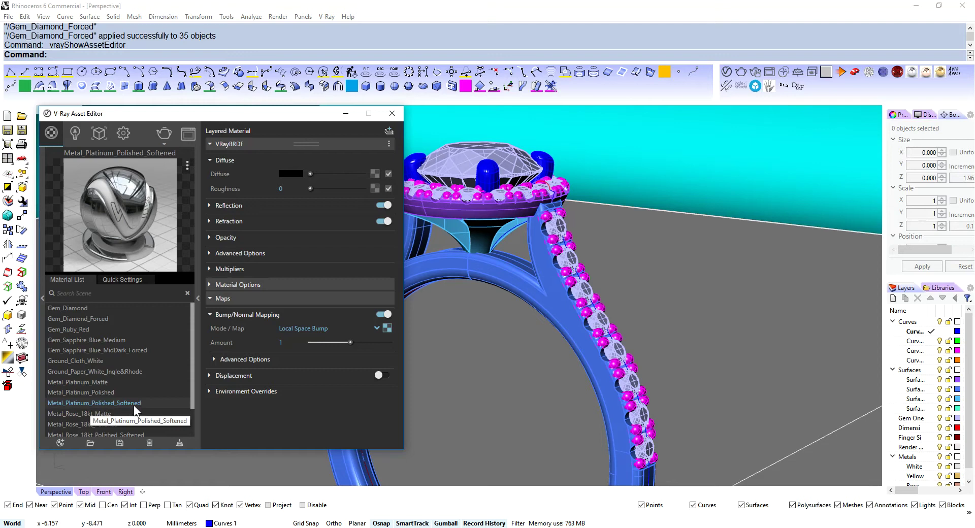
left_click(385, 329)
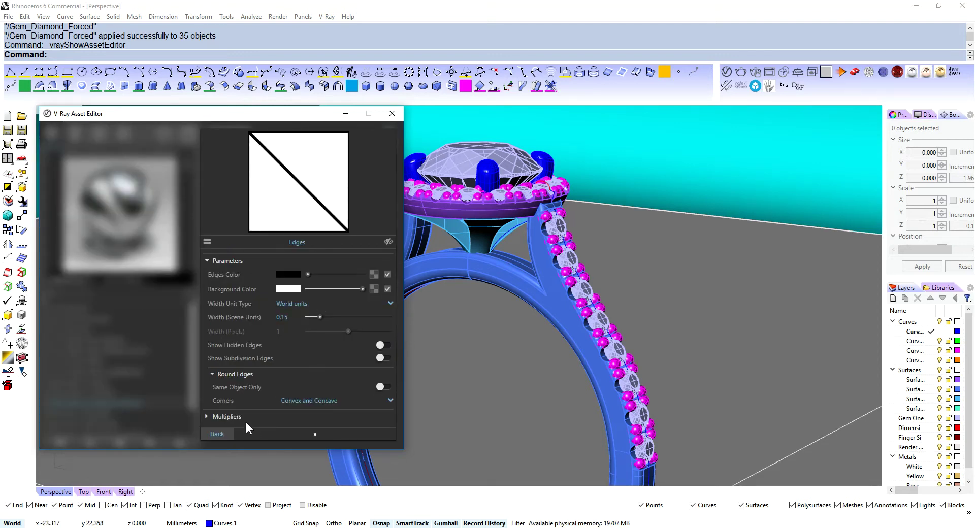
left_click(447, 345)
left_click(395, 117)
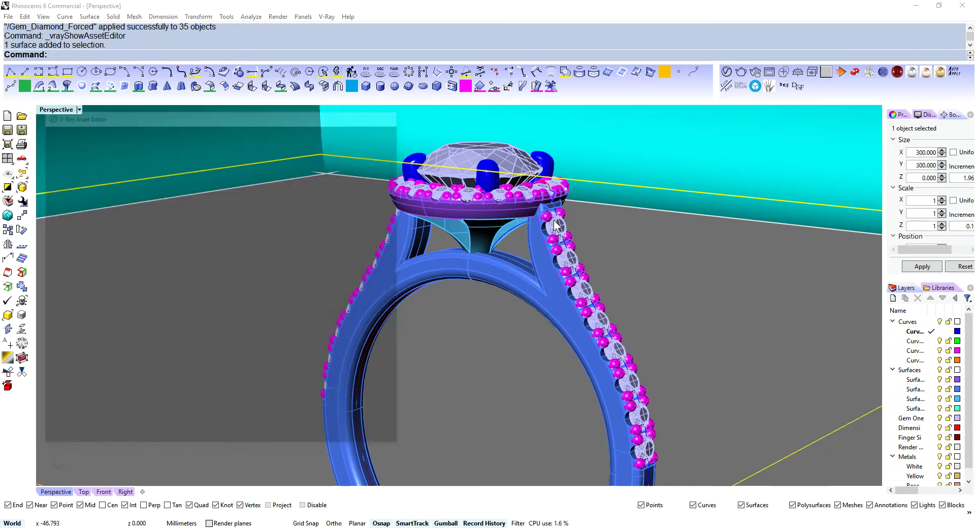
Render the current perspective view of the ring with V-Ray.
middle_click(633, 175)
left_click(655, 386)
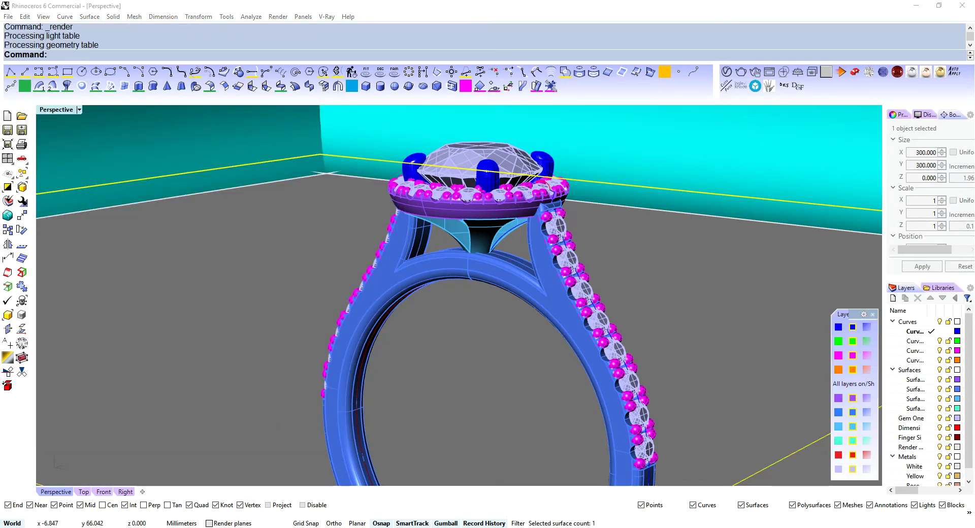
left_click_drag(386, 98, 279, 109)
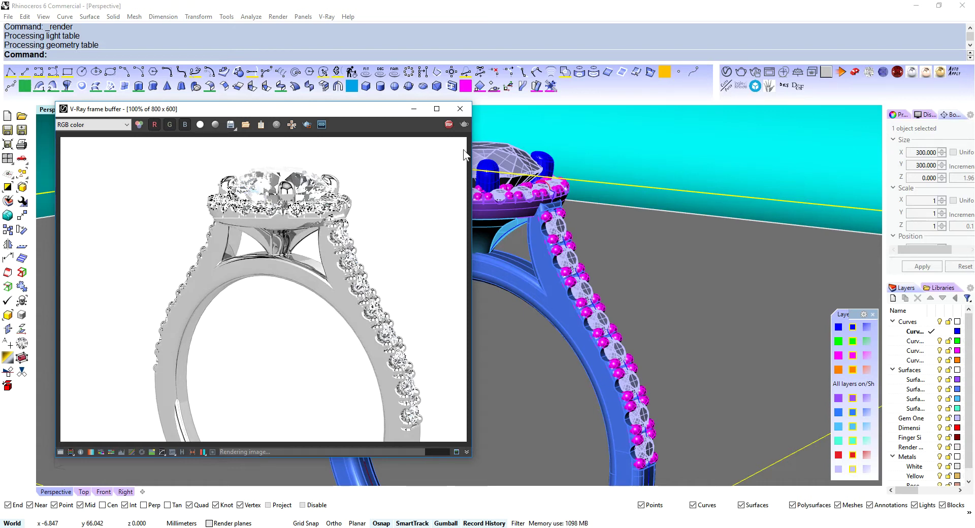
Switch to an empty Rhino document and create a 15 mm cube with its first corner at 0,0,0.
left_click(150, 527)
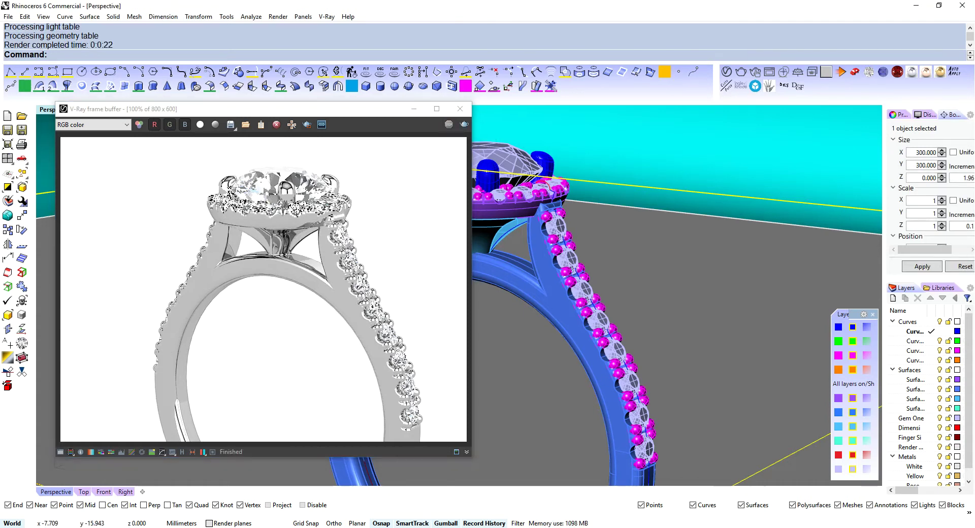
left_click(353, 494)
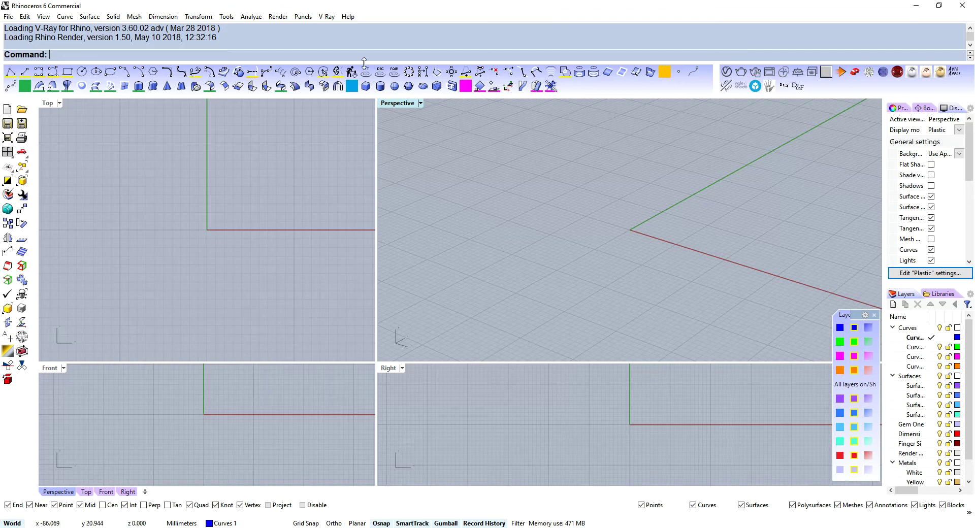
left_click(366, 86)
type("0,0,0")
key("Return")
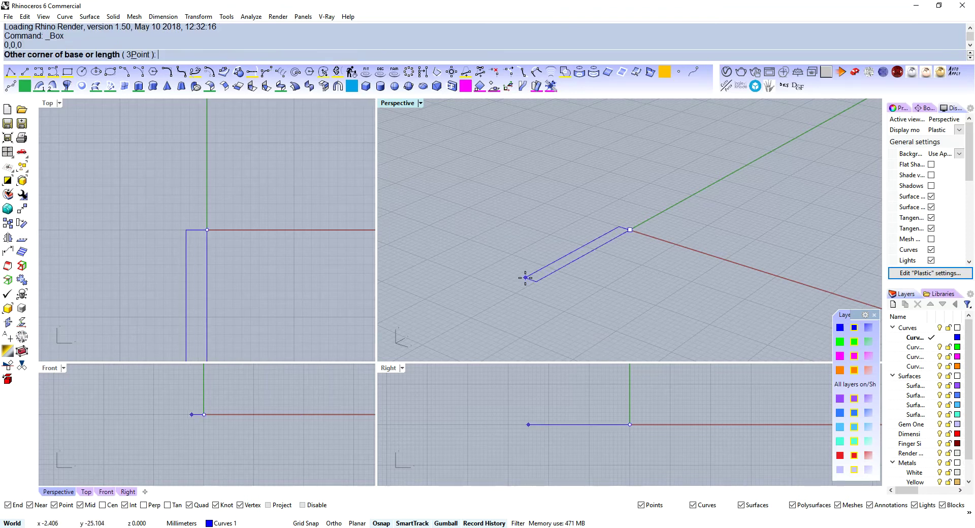
type("15")
key("Return")
key("Return")
key("Return")
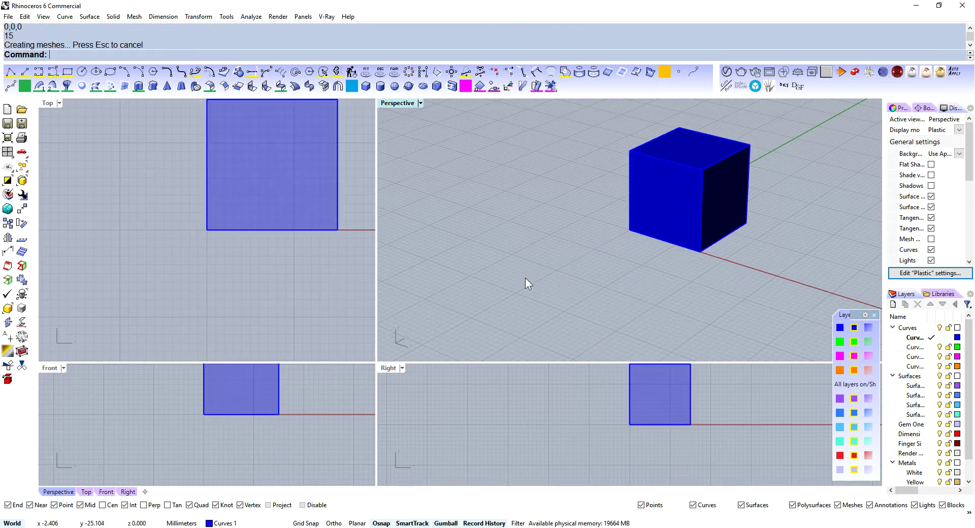
Move the cube to the green layer Curves 2 and deselect it.
right_click_drag(727, 186, 674, 242, "shift")
right_click_drag(673, 243, 666, 259)
left_click(647, 210)
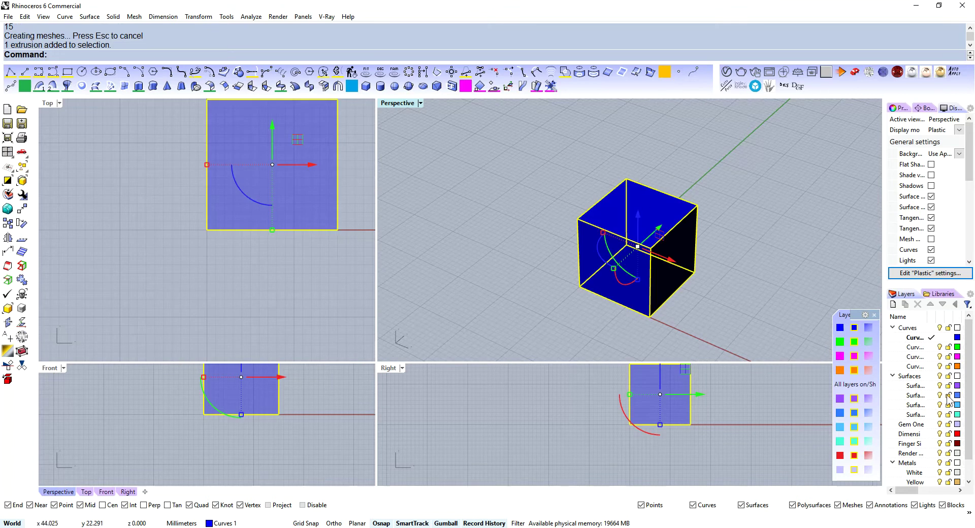
left_click(842, 348)
right_click_drag(663, 176, 644, 187)
key("Escape")
Shell the cube with a thickness of 3 mm, removing its top face.
scroll(630, 193, "up", 2)
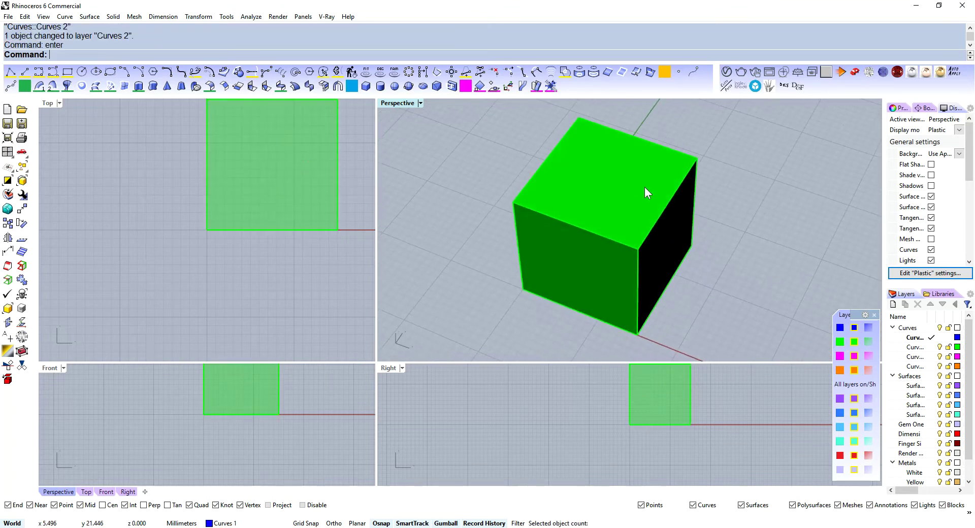
type("ll")
key("Return")
left_click(645, 187)
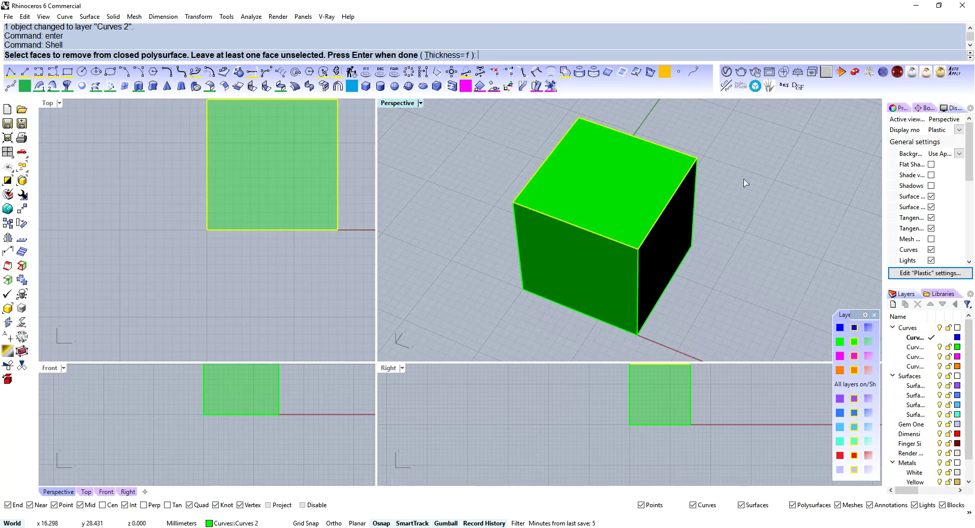
type("3")
key("Return")
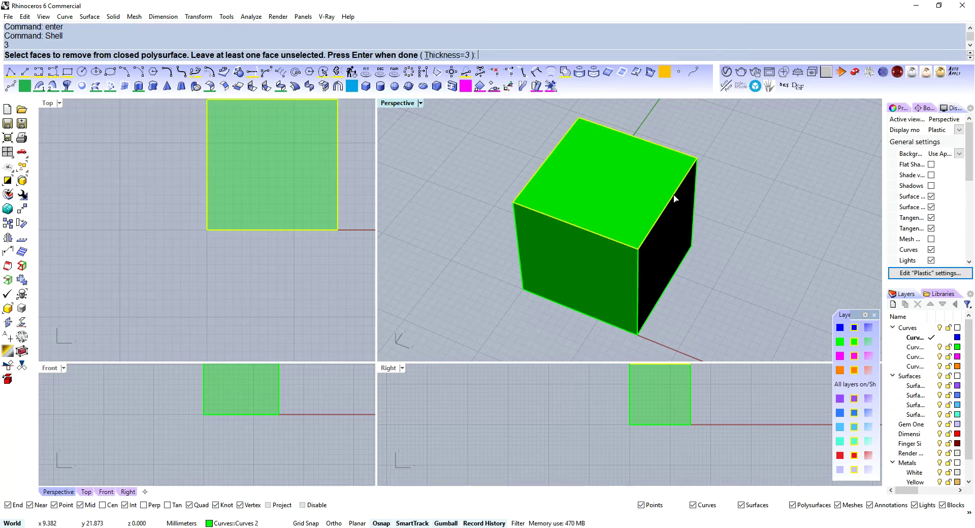
key("Return")
Raise the inner floor face of the hollow cube to make the cavity shallower.
right_click_drag(693, 198, 708, 222)
right_click_drag(670, 263, 615, 239)
left_click(607, 234, "ctrl+shift")
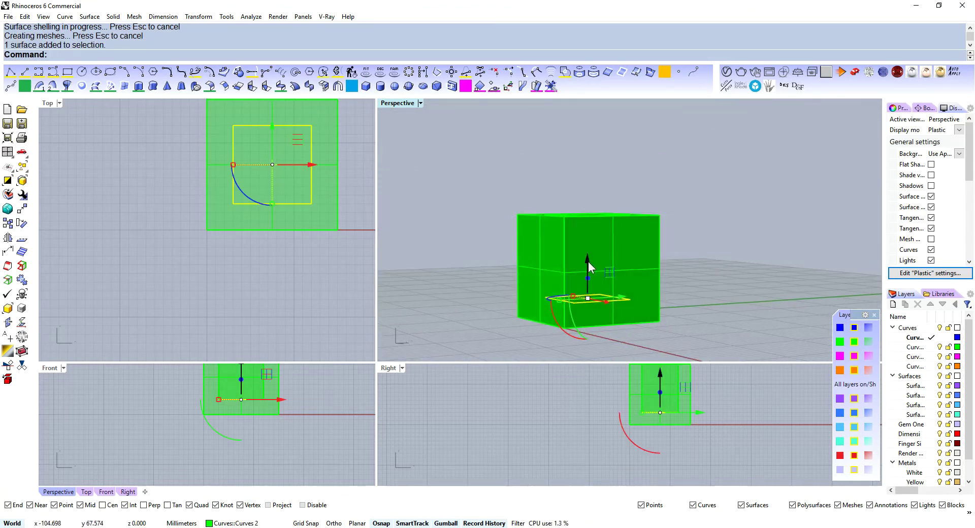
left_click_drag(589, 263, 592, 242)
right_click_drag(694, 166, 563, 243)
scroll(623, 293, "down", 5)
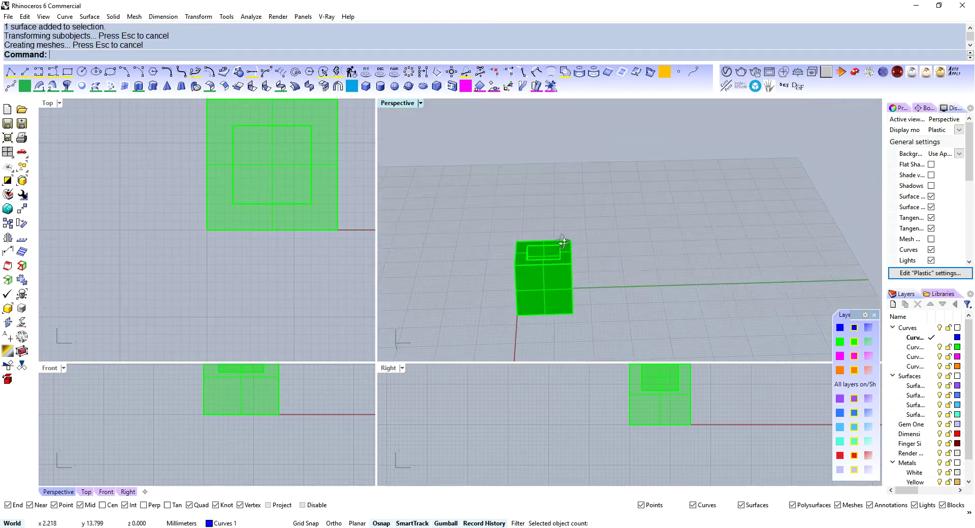
Place a copy of the hollow cube diagonally above and beside the original along the Y and Z directions.
left_click(564, 242)
right_click_drag(584, 278, 569, 254)
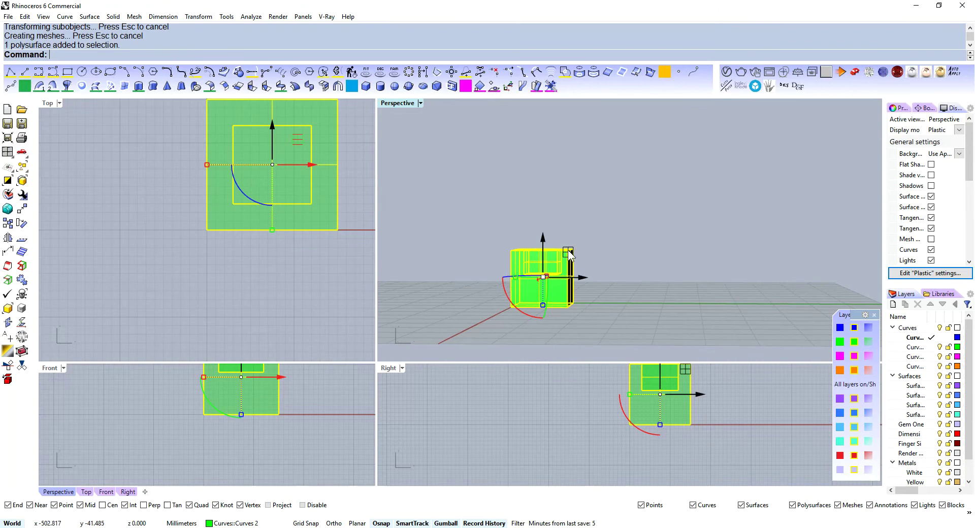
left_click_drag(568, 253, 617, 220)
right_click(653, 175)
scroll(601, 223, "up", 4)
right_click_drag(601, 225, 628, 244)
scroll(625, 287, "down", 5)
left_click(569, 226)
scroll(567, 238, "up", 4)
right_click(714, 184)
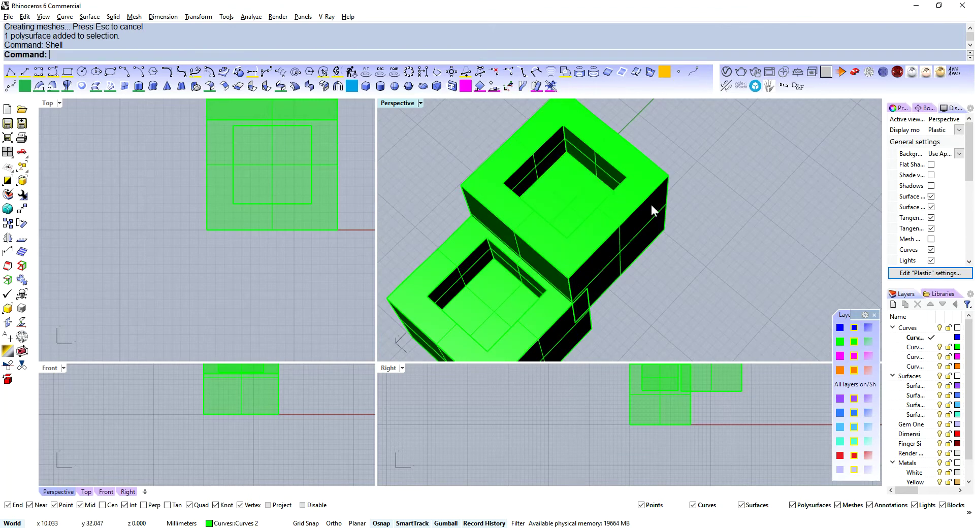
Shift the copied hollow cube horizontally along X so it stands clear of the original.
left_click(653, 211)
scroll(654, 210, "down", 3)
right_click_drag(653, 211, 649, 244)
left_click_drag(631, 245, 696, 275)
right_click_drag(699, 283, 604, 215)
scroll(542, 224, "up", 7)
right_click_drag(683, 196, 583, 215, "shift")
scroll(611, 209, "up", 2)
scroll(670, 223, "down", 5)
right_click_drag(678, 214, 620, 257, "shift")
left_click(731, 195)
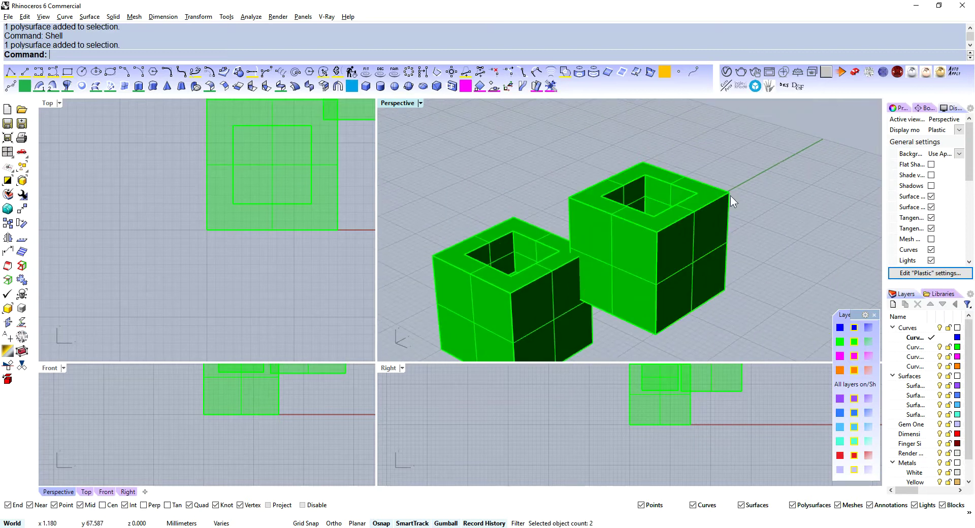
scroll(733, 202, "down", 2)
Add a V-Ray infinite plane as the ground beneath the two hollow cubes.
left_click(798, 72)
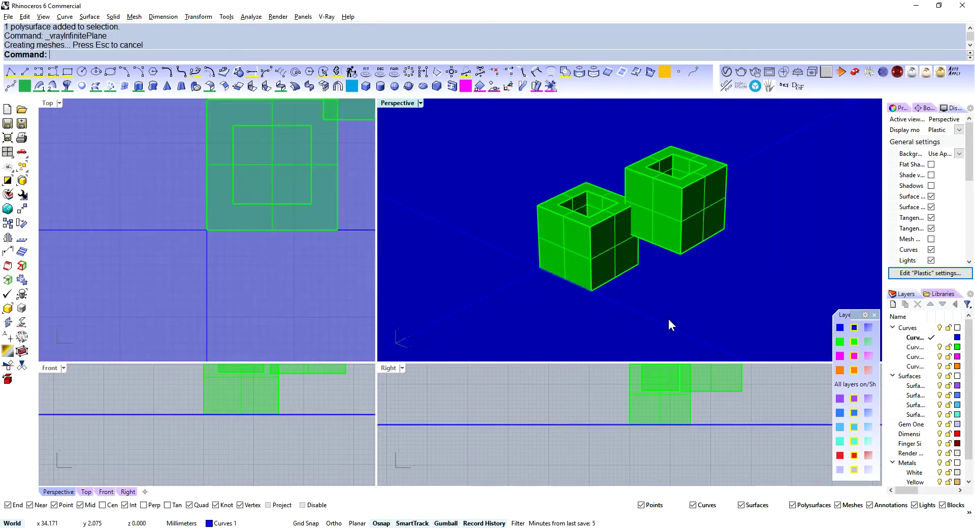
left_click(671, 305)
left_click(703, 460)
right_click_drag(717, 192, 674, 236, "shift")
right_click_drag(674, 236, 701, 239)
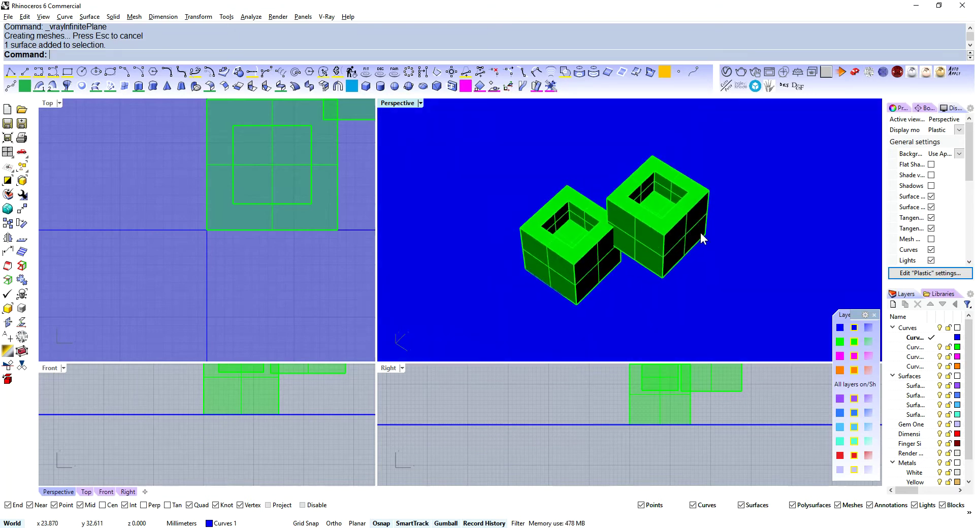
Purge the unused materials in the V-Ray Asset Editor and create a new Generic material.
left_click(726, 72)
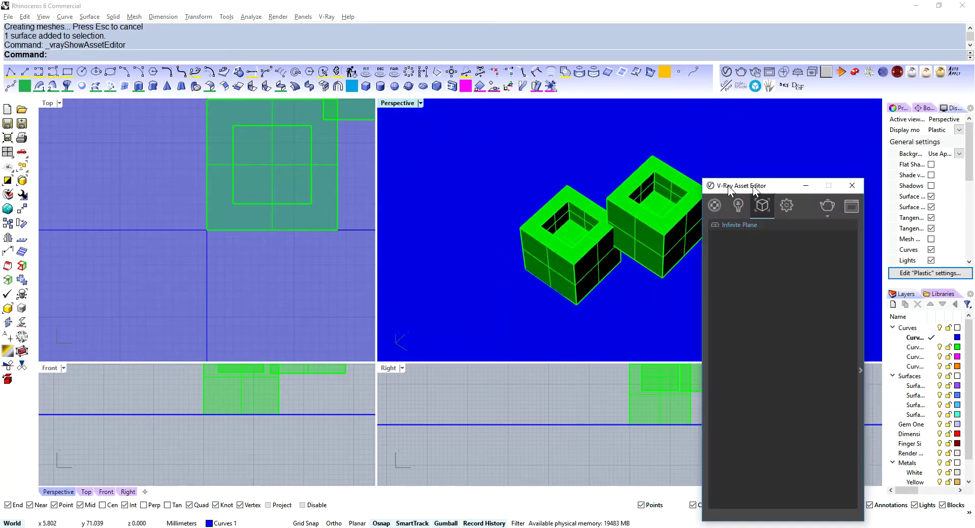
left_click_drag(752, 189, 114, 77)
left_click(72, 102)
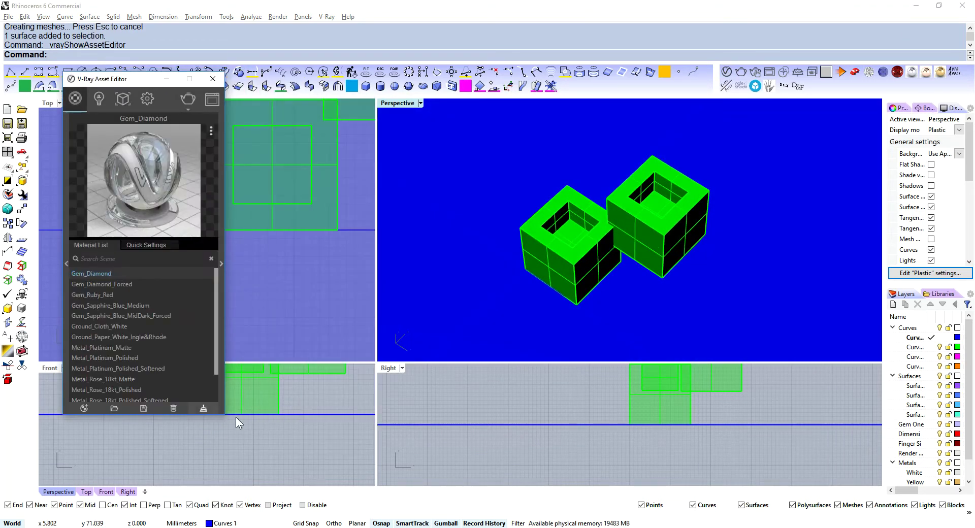
scroll(120, 351, "down", 3)
scroll(117, 380, "up", 3)
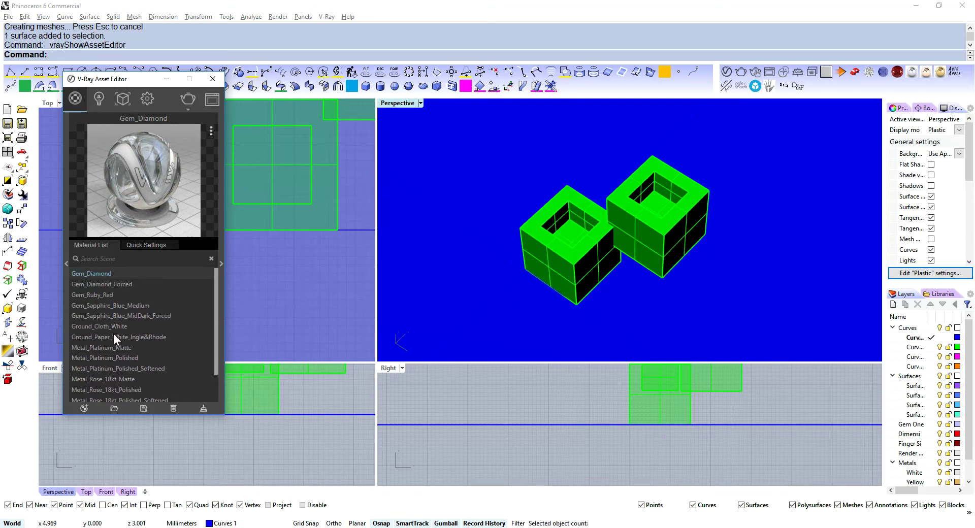
scroll(133, 370, "down", 3)
scroll(135, 372, "up", 3)
left_click(204, 409)
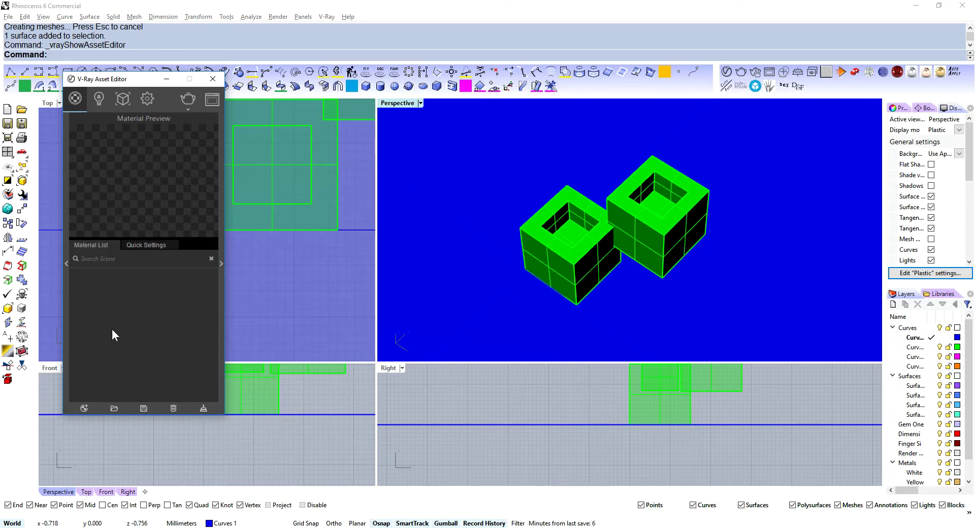
left_click(86, 407)
left_click(103, 223)
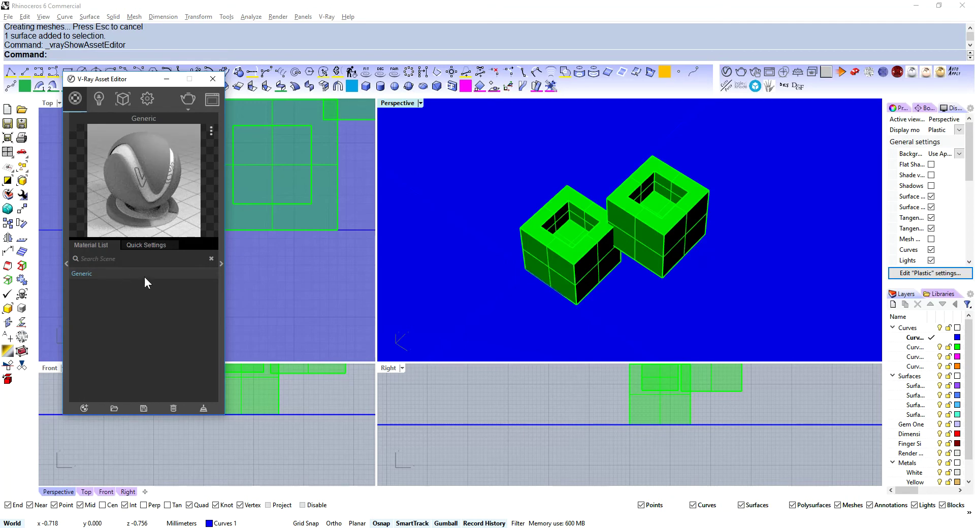
Set the V-Ray engine to GPU with Interactive on and start rendering, keeping the frame buffer beside the model.
left_click(147, 100)
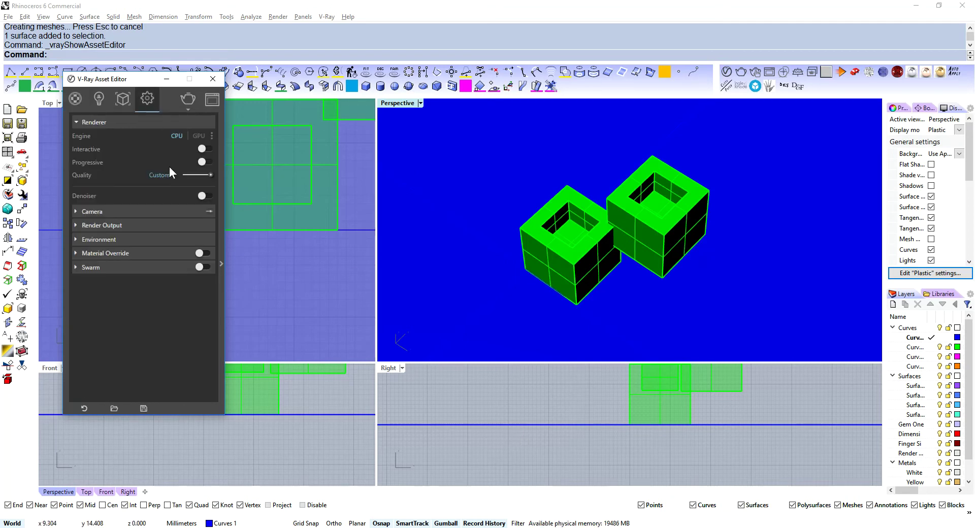
left_click(199, 135)
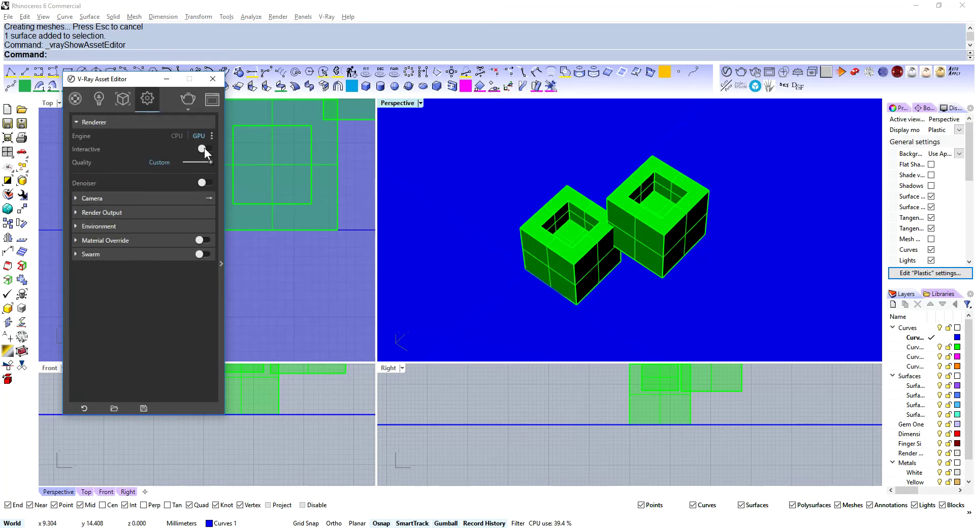
left_click(204, 148)
left_click(189, 101)
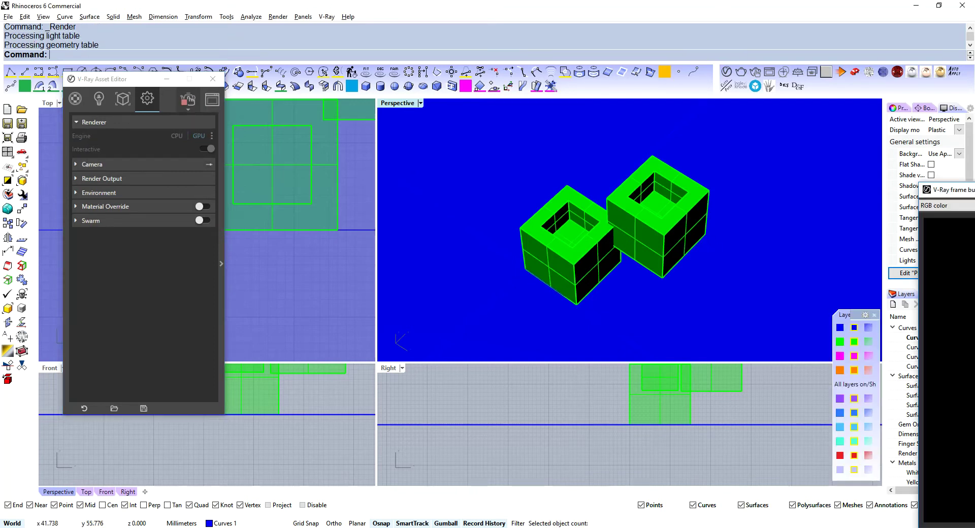
left_click_drag(731, 204, 788, 204)
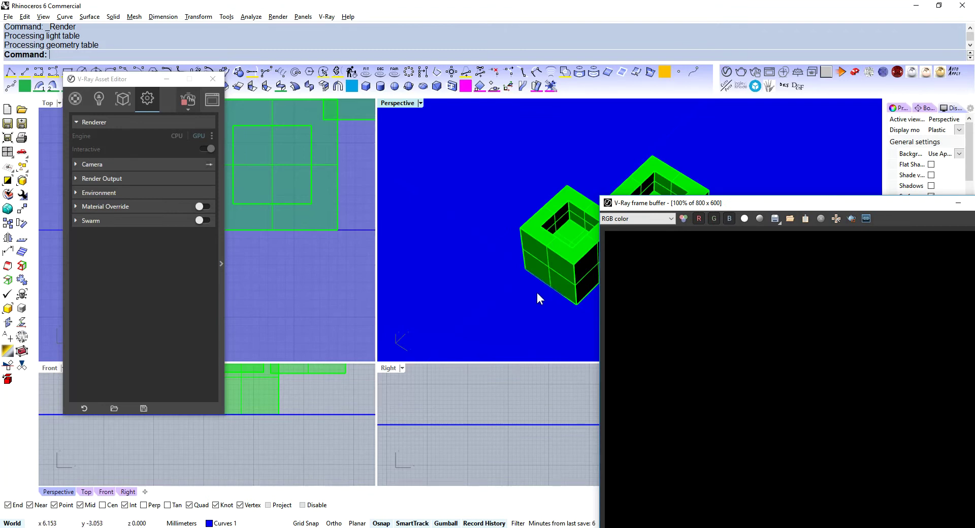
left_click_drag(742, 202, 710, 209)
Assign the Generic material to both hollow cubes.
left_click(75, 98)
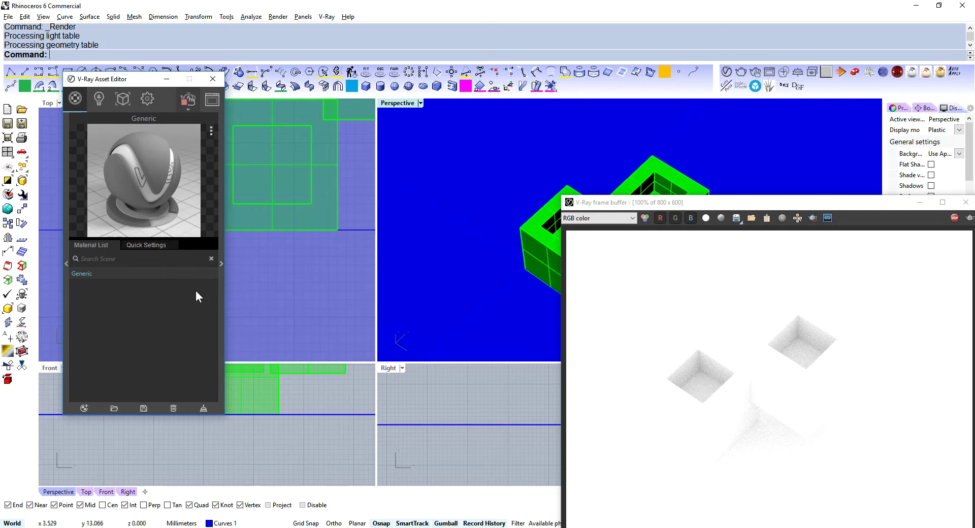
left_click(536, 232)
left_click(676, 179, "shift")
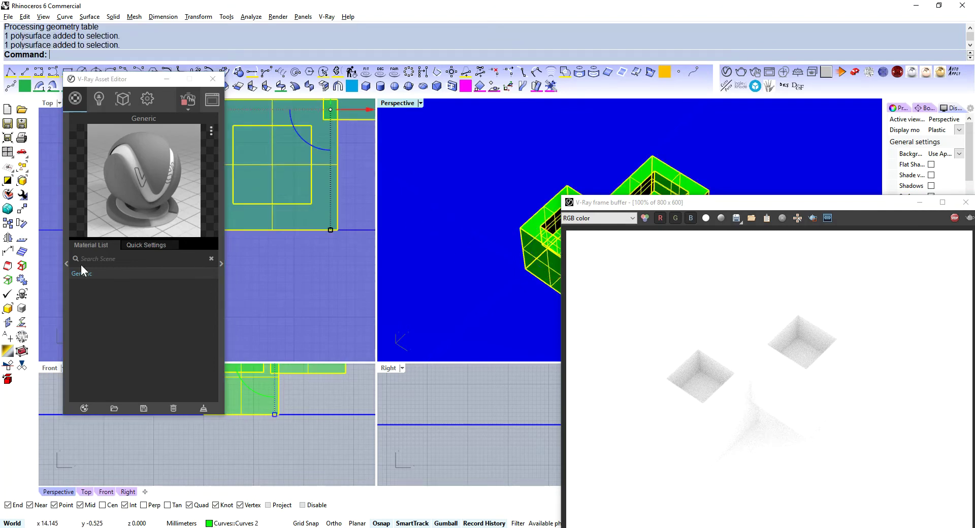
right_click(94, 274)
left_click(130, 291)
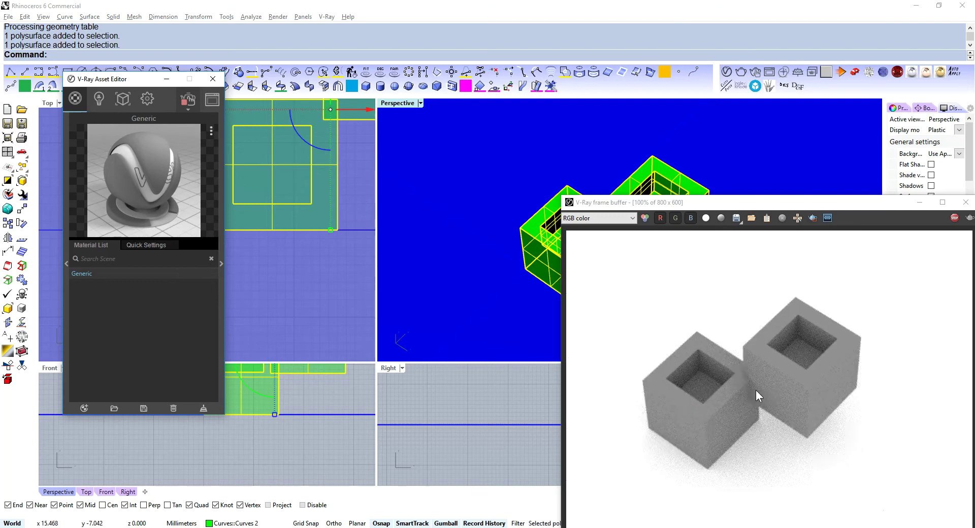
Make the Generic material a reflective metal with black diffuse, Fresnel off and a light grey reflection color.
scroll(614, 172, "up", 5)
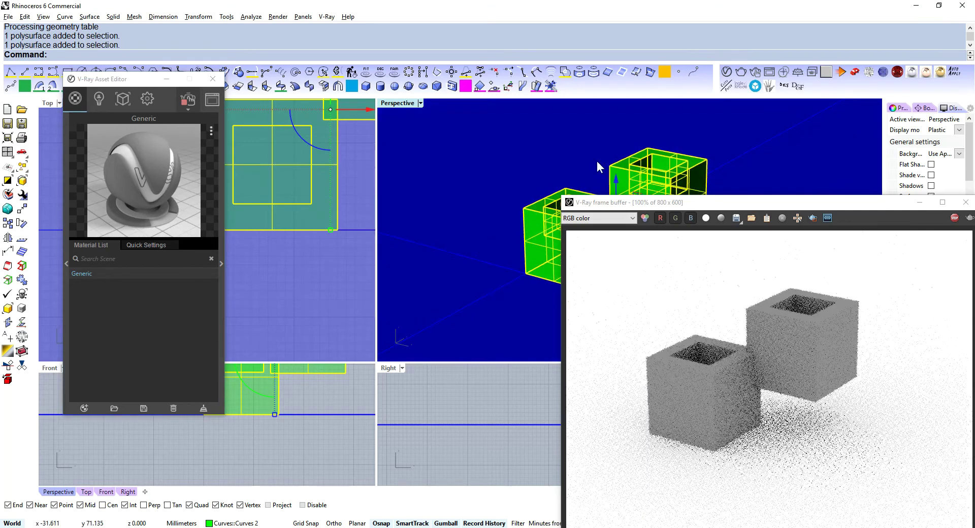
left_click(221, 263)
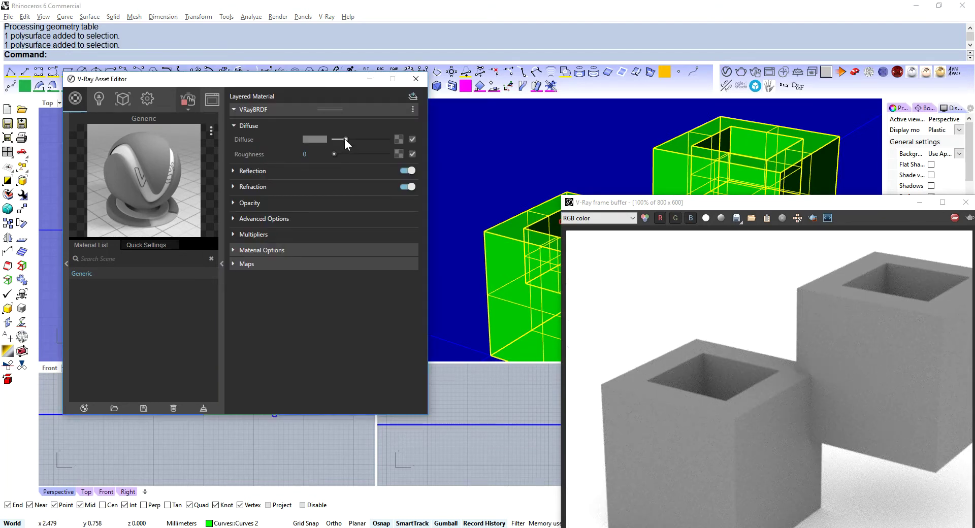
left_click_drag(344, 138, 279, 143)
left_click(250, 171)
left_click_drag(334, 185, 411, 181)
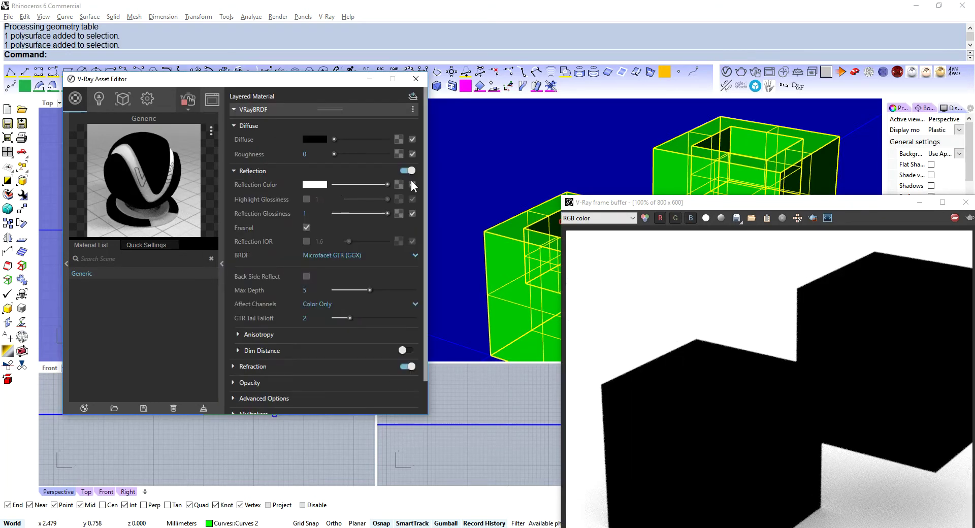
left_click(306, 227)
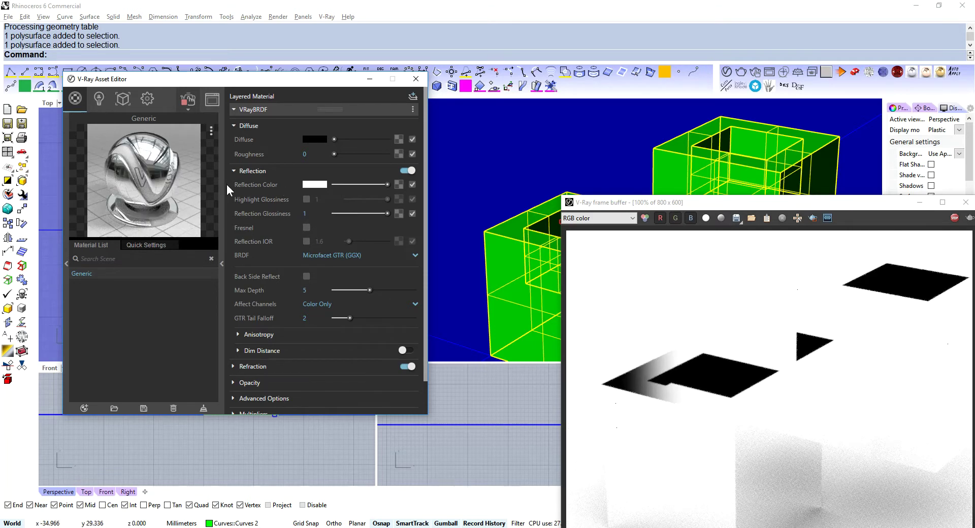
left_click_drag(387, 184, 360, 185)
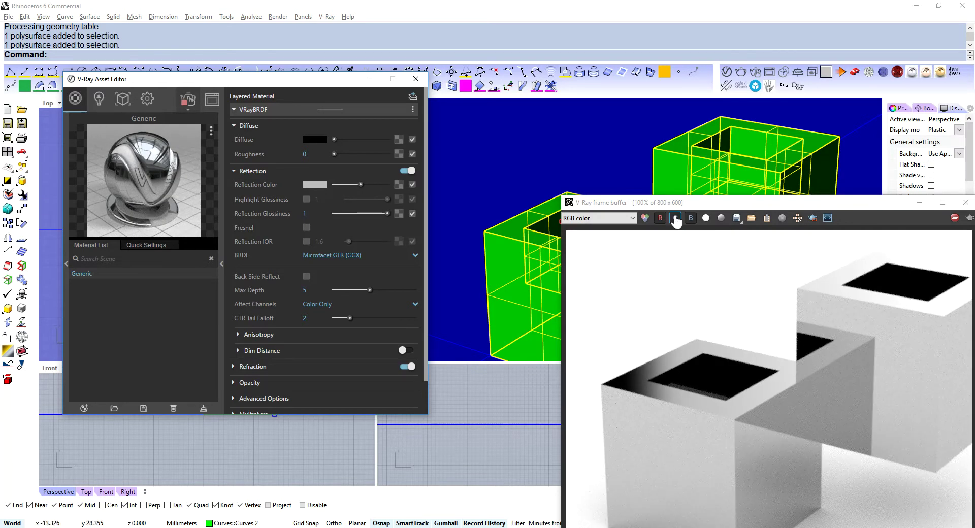
Examine the sharp edges of the reflective cubes up close and from different angles in the interactive render.
right_click_drag(716, 137, 619, 175)
scroll(515, 205, "up", 6)
right_click_drag(523, 208, 469, 236, "shift")
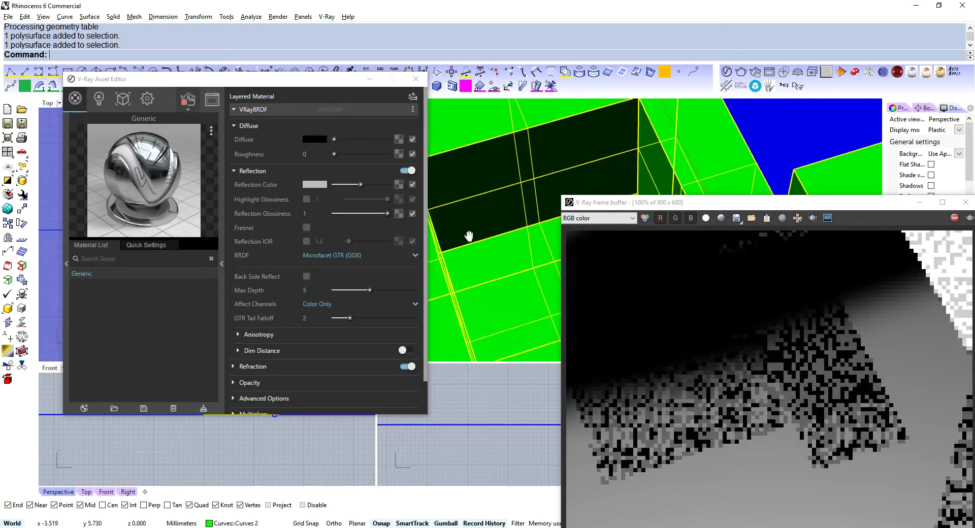
scroll(468, 236, "down", 10)
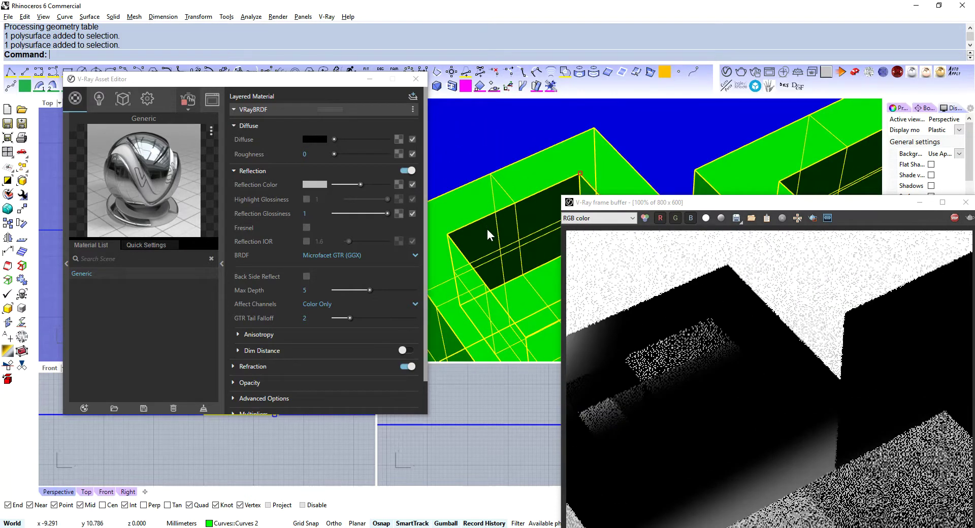
right_click_drag(505, 224, 518, 263)
scroll(279, 291, "down", 1)
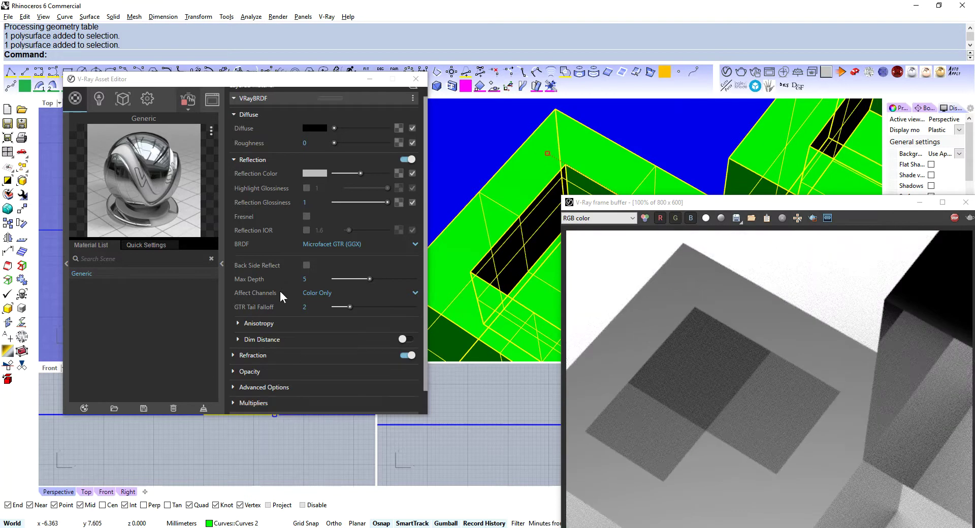
Enable Bump/Normal Mapping on the Generic material and assign an Edges texture as its map.
scroll(280, 291, "down", 2)
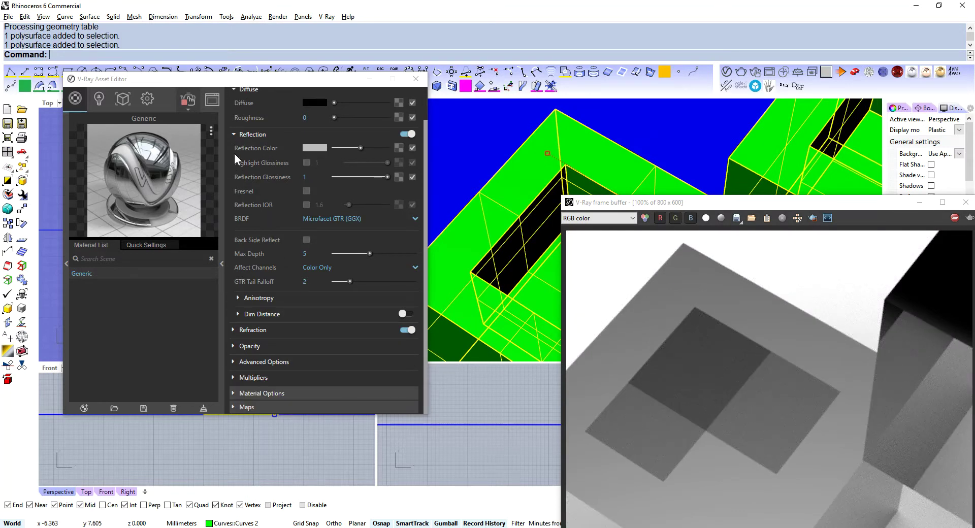
left_click(233, 133)
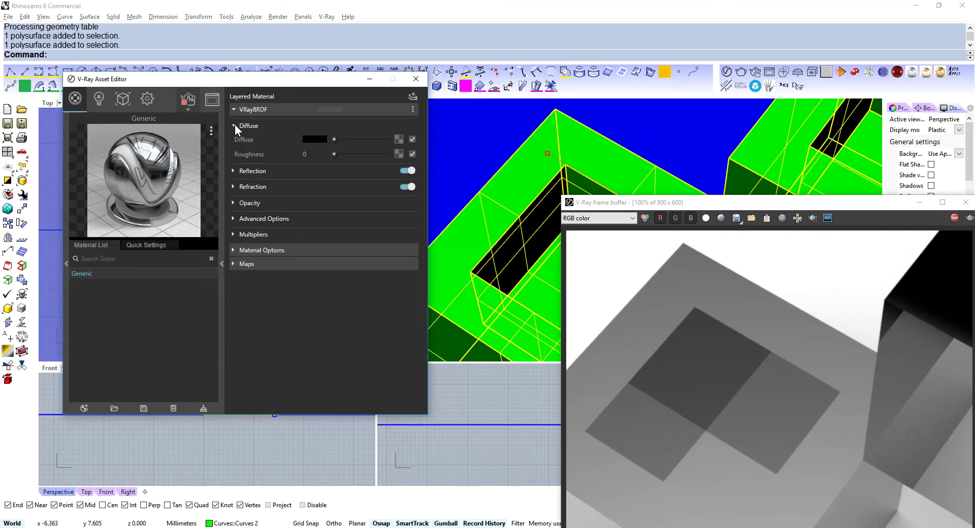
left_click(235, 126)
left_click(234, 235)
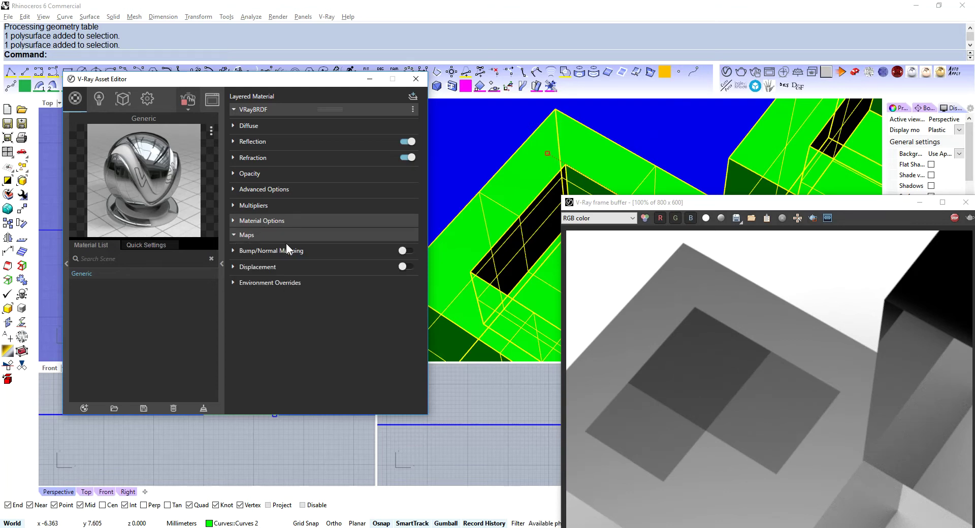
left_click(267, 251)
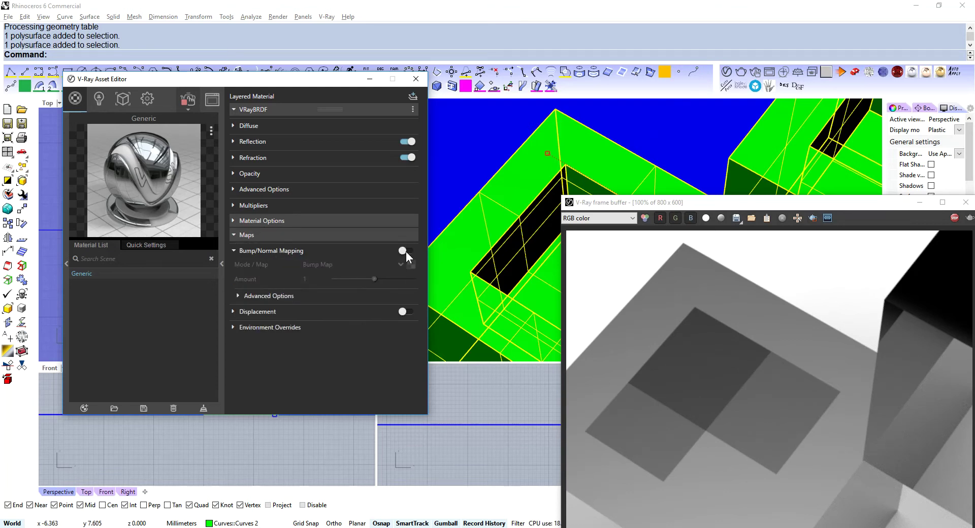
left_click(407, 251)
left_click(412, 264)
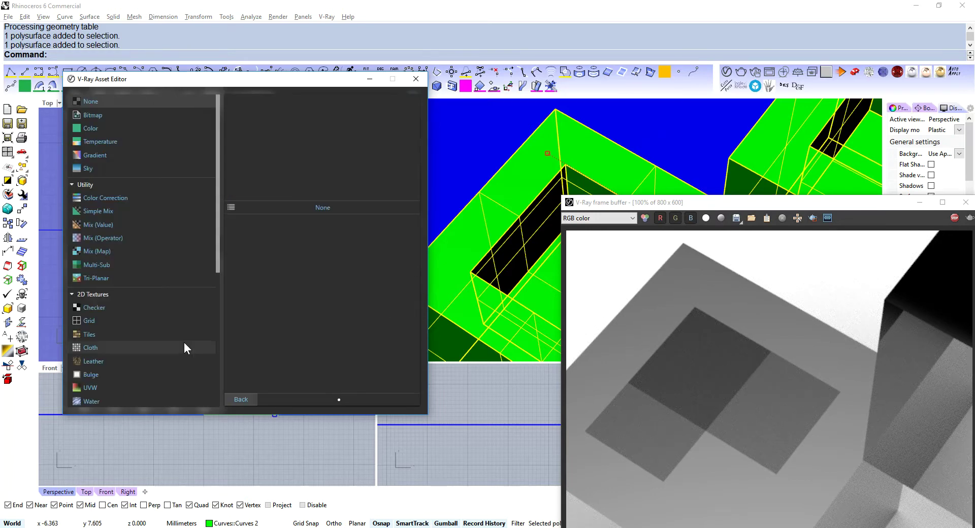
scroll(163, 356, "down", 6)
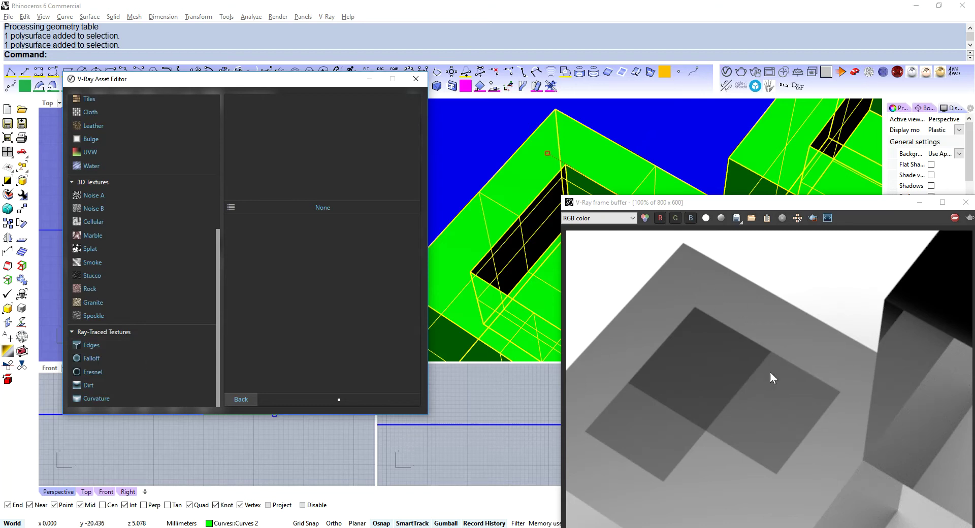
left_click(104, 346)
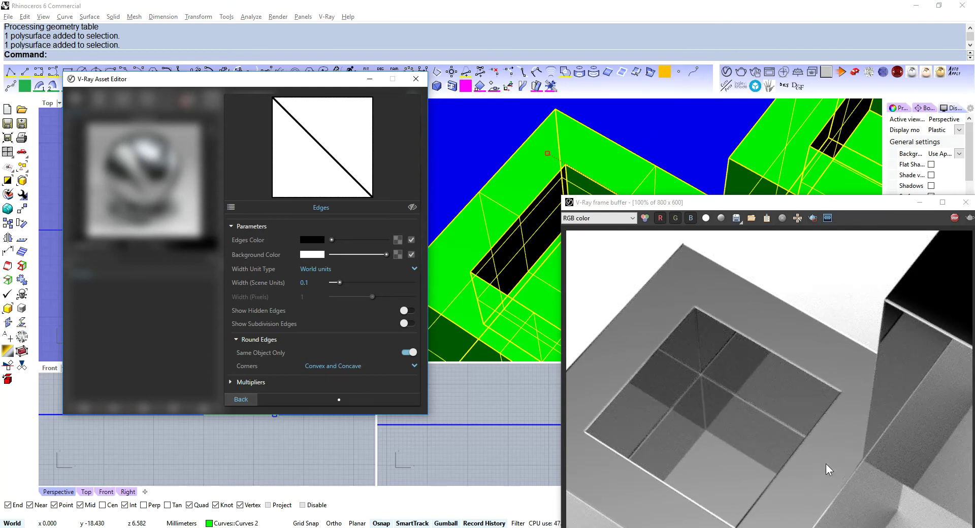
Examine the edge highlights around the cube openings from several distances and angles in the interactive render.
scroll(501, 274, "down", 5)
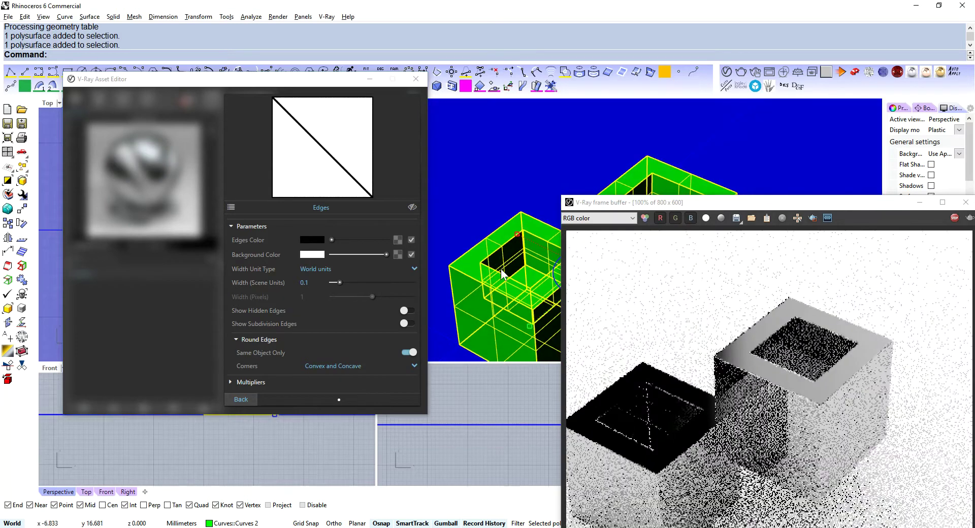
scroll(504, 306, "up", 3)
scroll(508, 291, "up", 2)
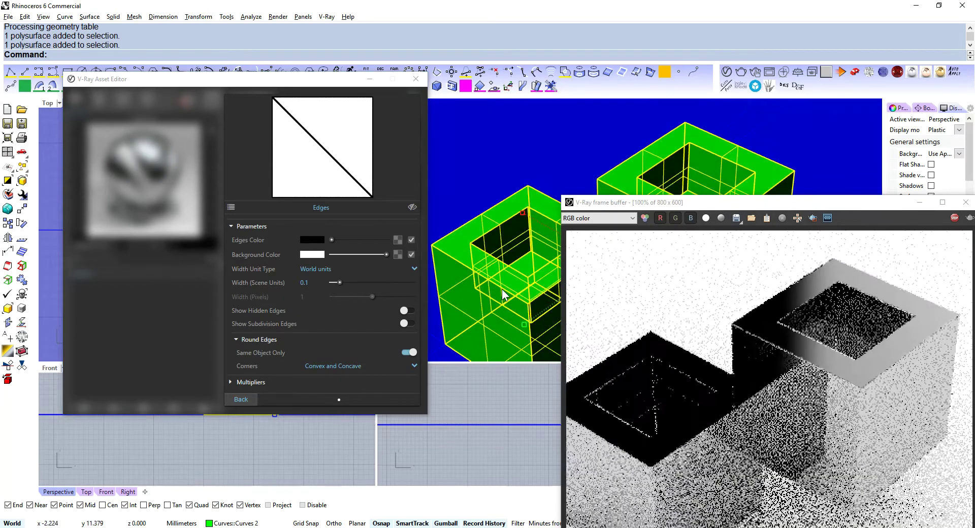
scroll(520, 301, "up", 2)
scroll(528, 272, "up", 2)
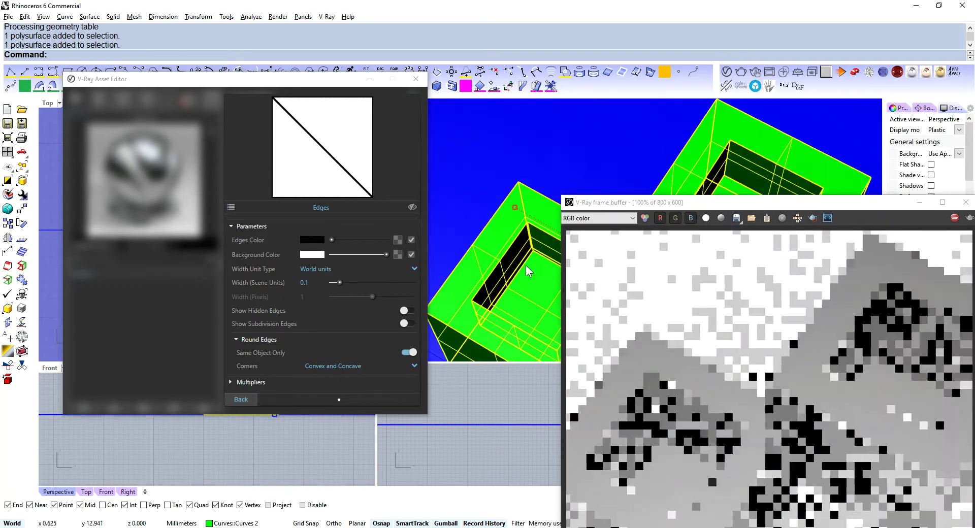
scroll(526, 267, "up", 4)
right_click_drag(552, 254, 537, 300, "shift")
right_click_drag(487, 240, 508, 237)
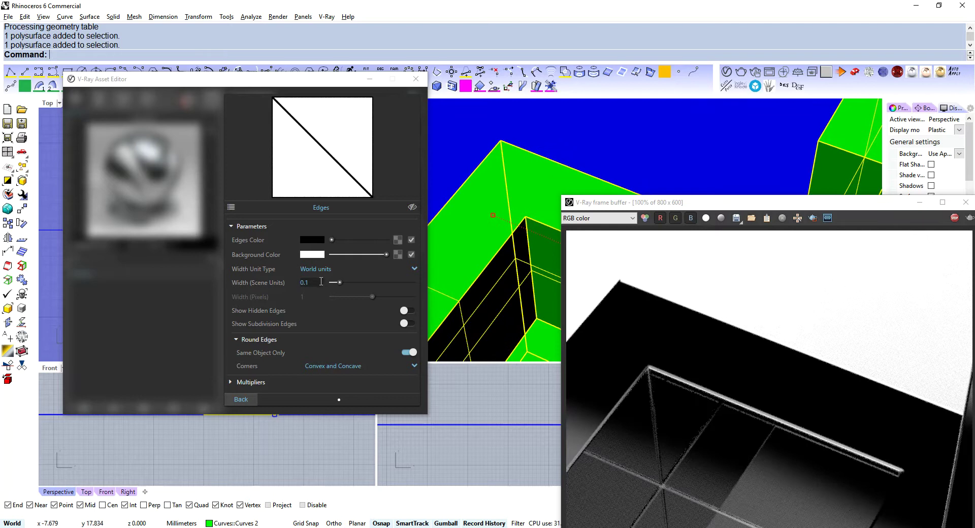
Set the Edges texture's width in scene units to 0.5.
key("BackSpace")
key("BackSpace")
key("BackSpace")
type(".5")
key("Return")
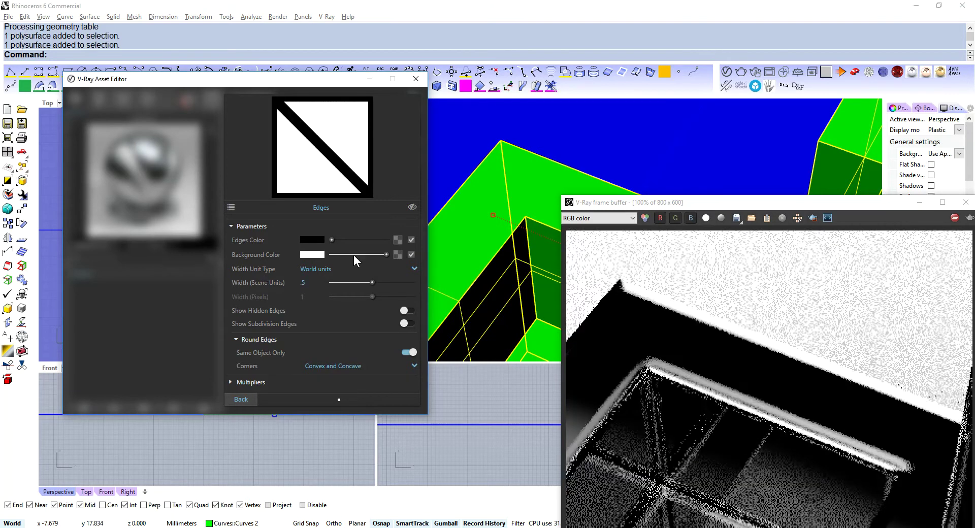
Inspect the rear cube's edges in the render and reduce the Edges texture's scene-unit width to 0.3.
scroll(478, 264, "down", 6)
right_click_drag(516, 243, 554, 180)
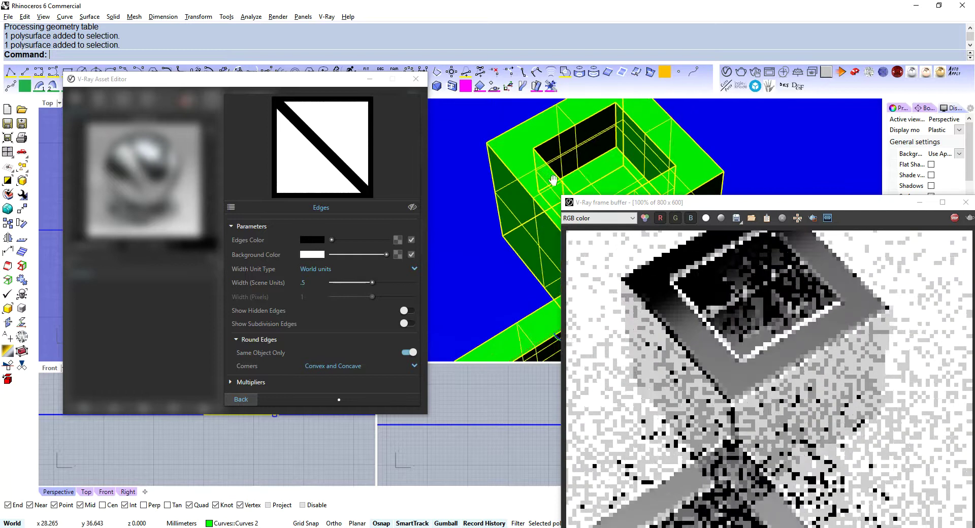
scroll(514, 193, "up", 5)
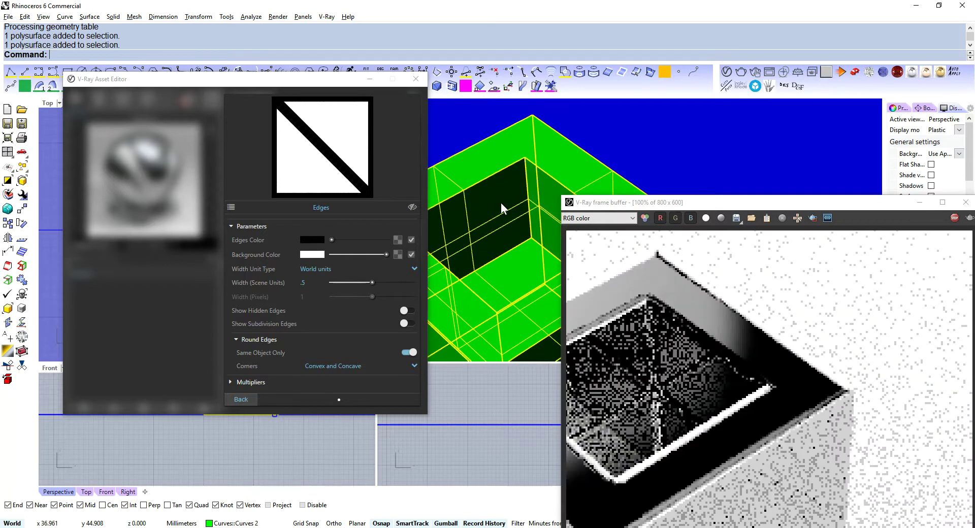
left_click_drag(309, 283, 282, 284)
type(".3")
key("Return")
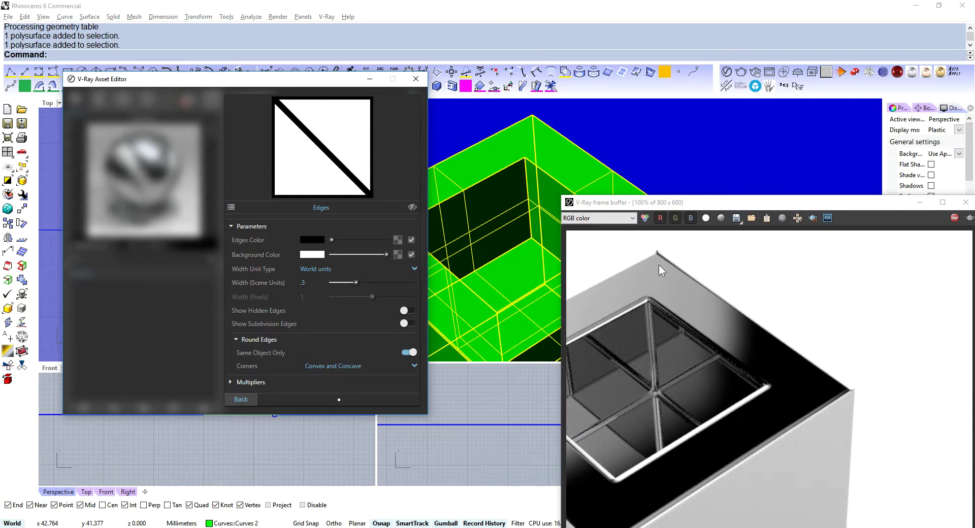
Check the rounded edges from other angles, return to the Generic material and set its reflection glossiness to 0.7.
scroll(471, 246, "down", 5)
right_click_drag(518, 212, 523, 245)
scroll(538, 282, "up", 3)
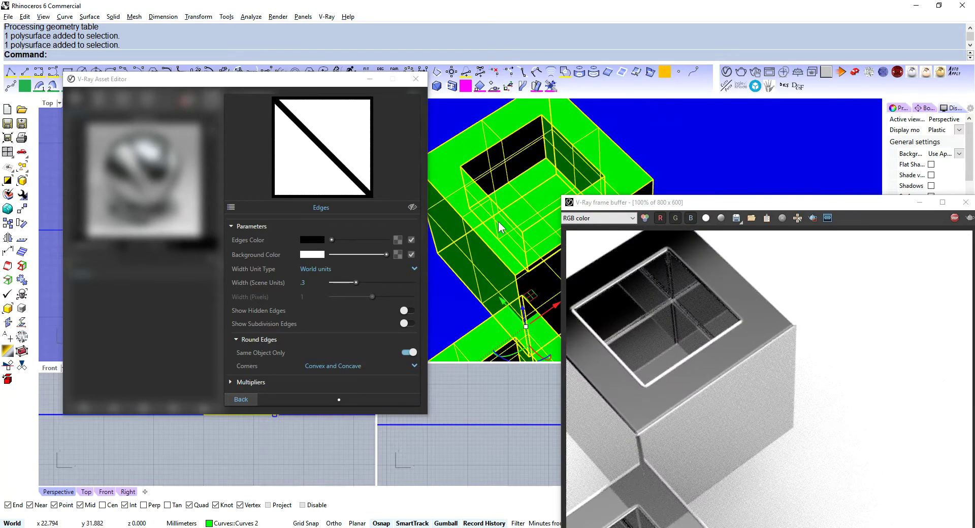
right_click_drag(499, 221, 528, 249)
scroll(538, 147, "up", 4)
right_click_drag(538, 147, 517, 186, "shift")
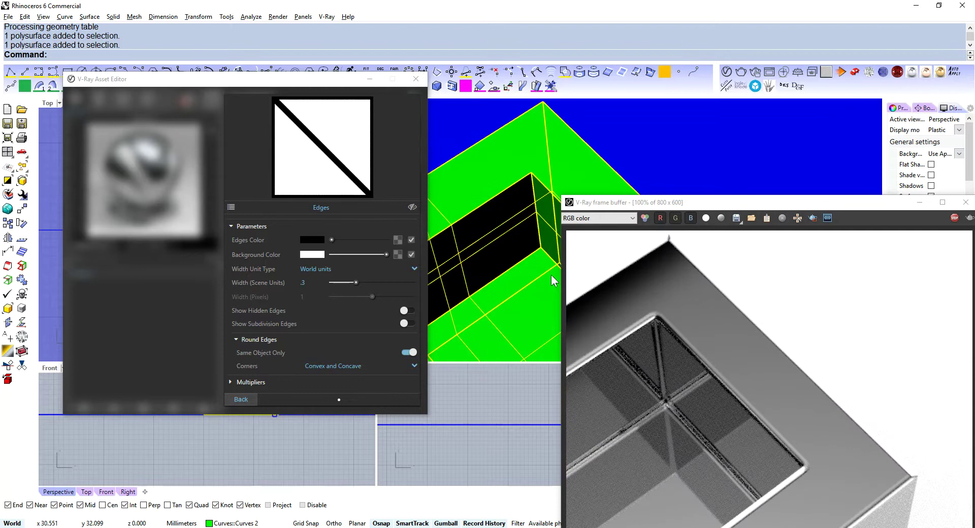
left_click(237, 398)
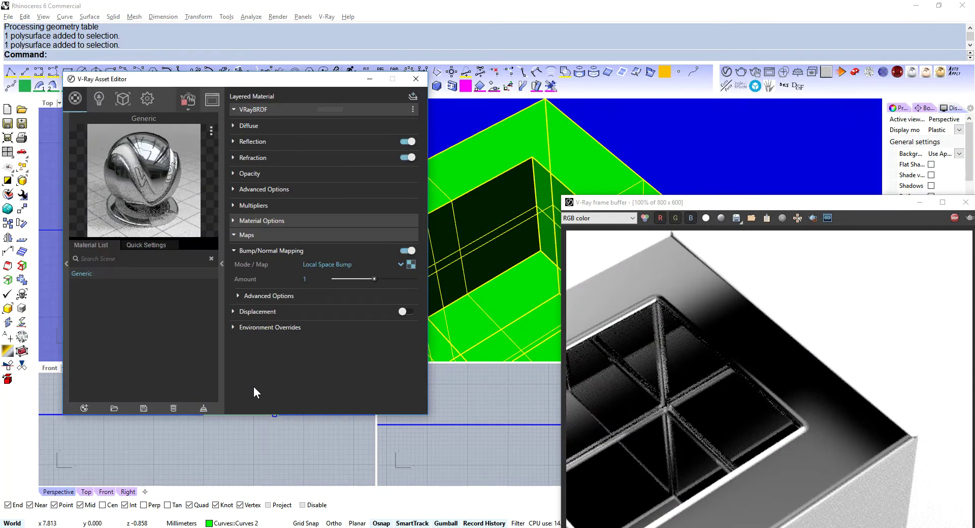
left_click(234, 141)
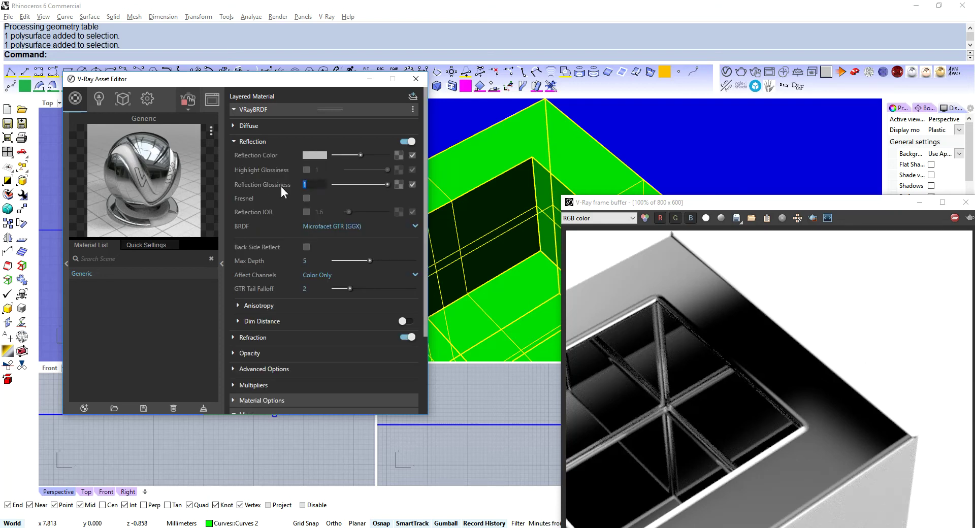
type(".7")
key("Return")
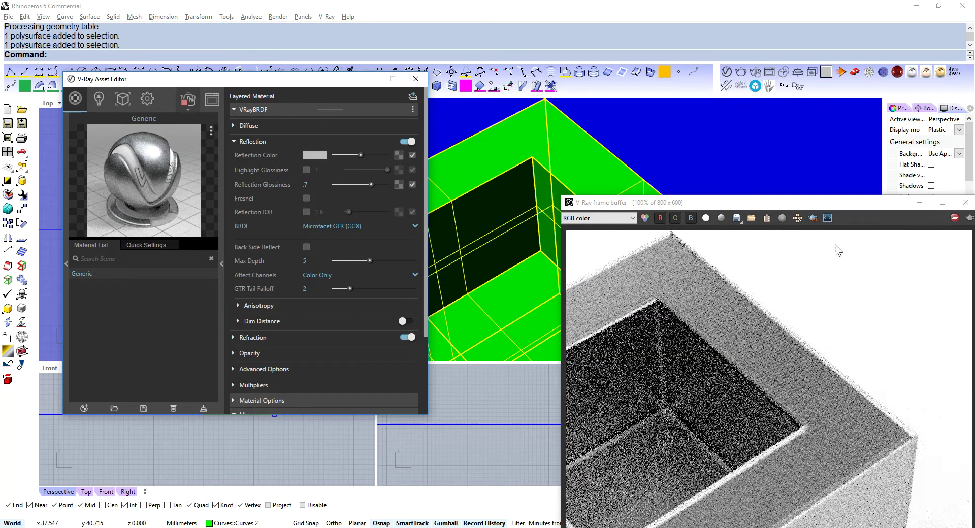
Open the Edges bump texture of the Generic material and set its rounded corners to Convex Only.
right_click_drag(495, 193, 514, 270)
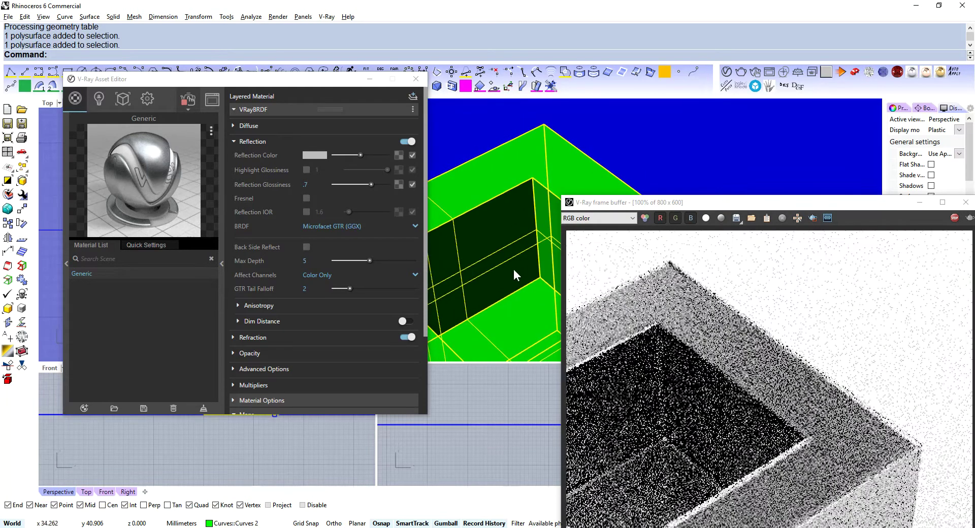
scroll(295, 349, "down", 4)
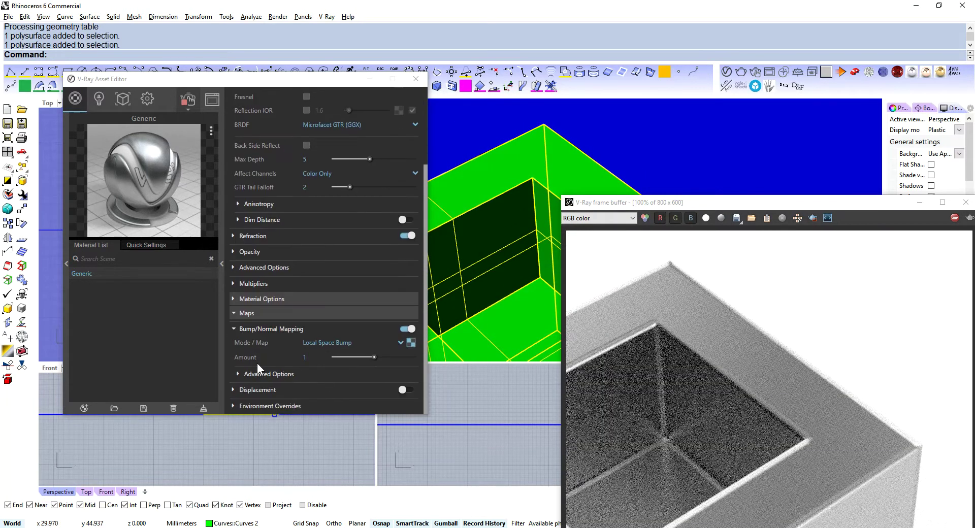
left_click(411, 343)
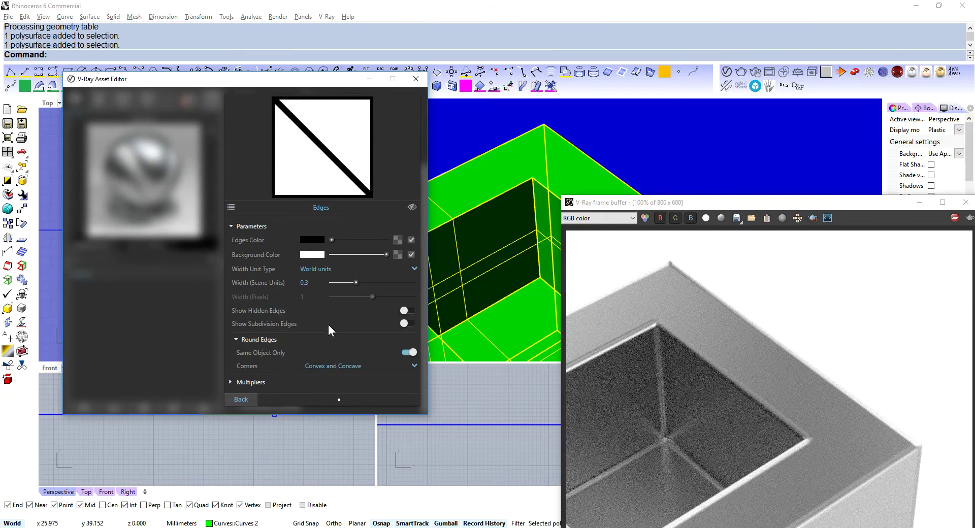
left_click(351, 366)
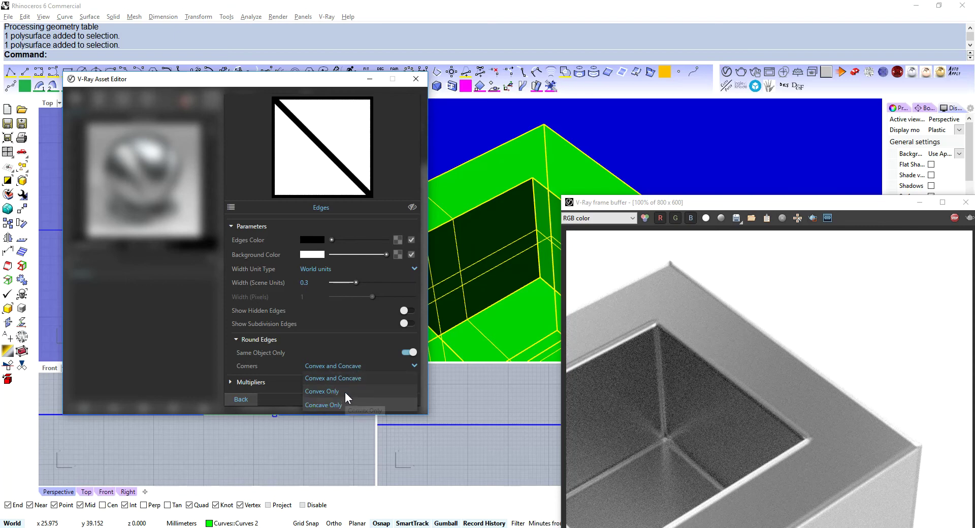
left_click(345, 392)
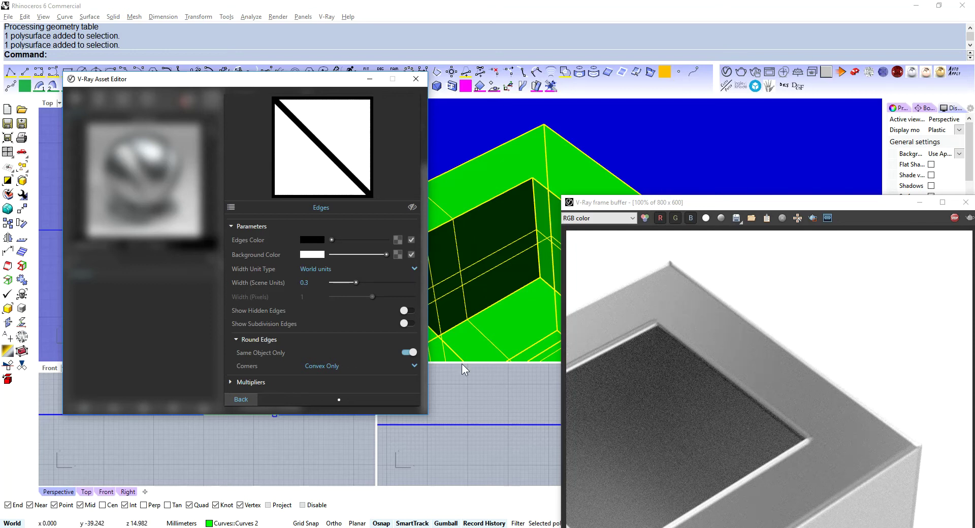
Try the Edges texture's corners as Concave Only and return them to Convex and Concave.
left_click(334, 365)
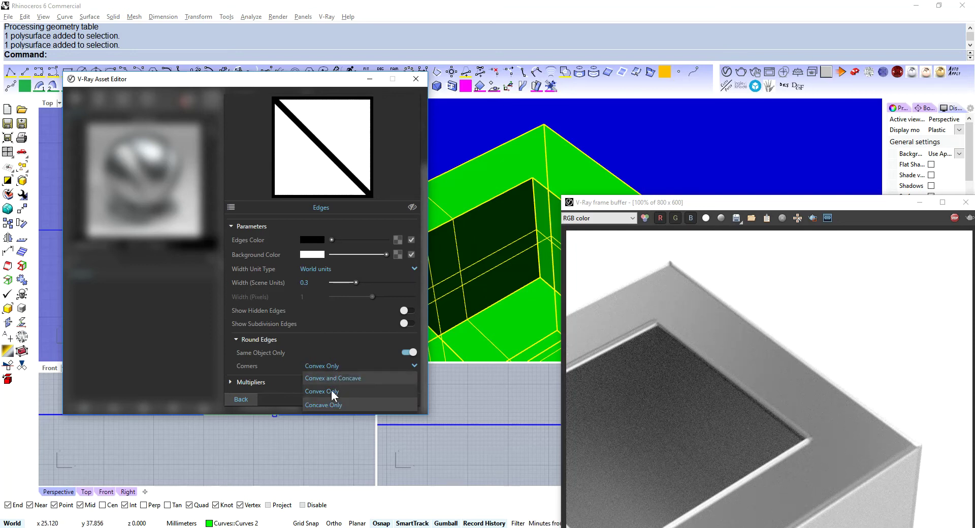
left_click(330, 407)
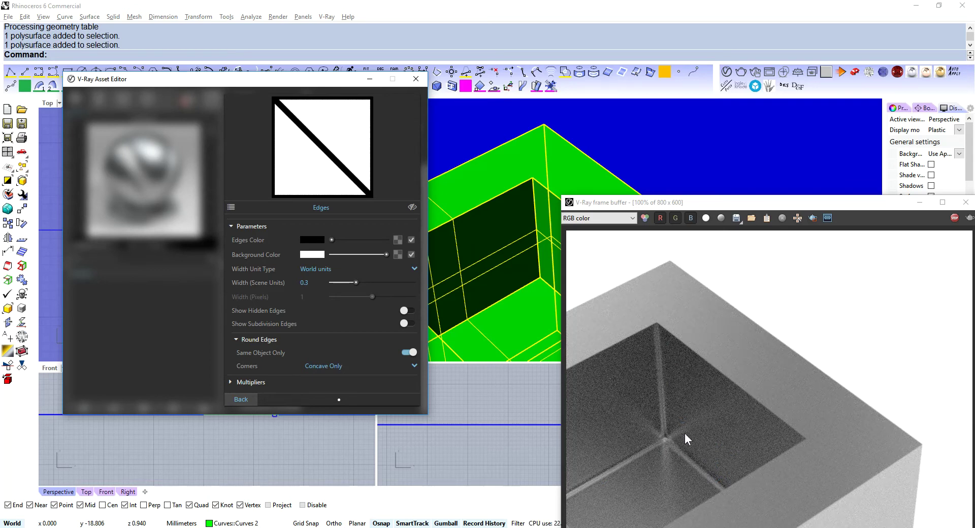
left_click(343, 365)
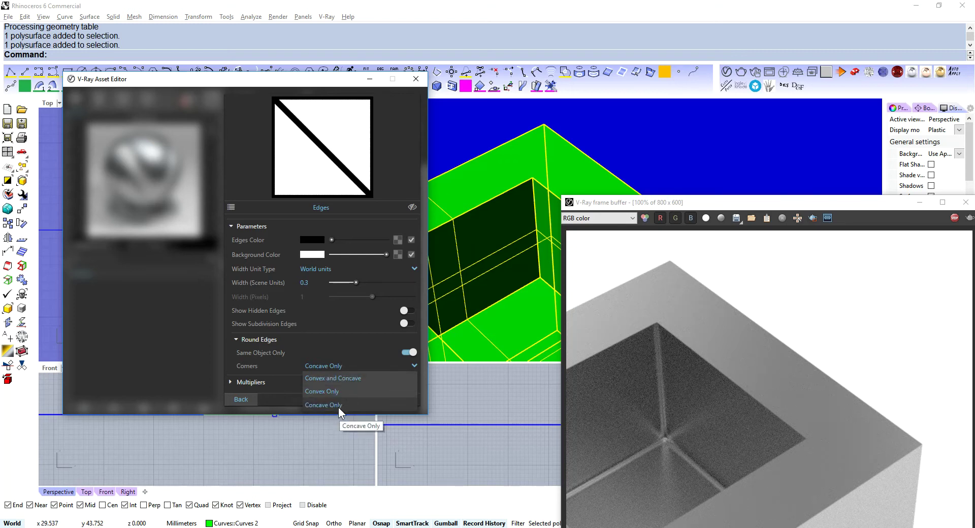
left_click(342, 377)
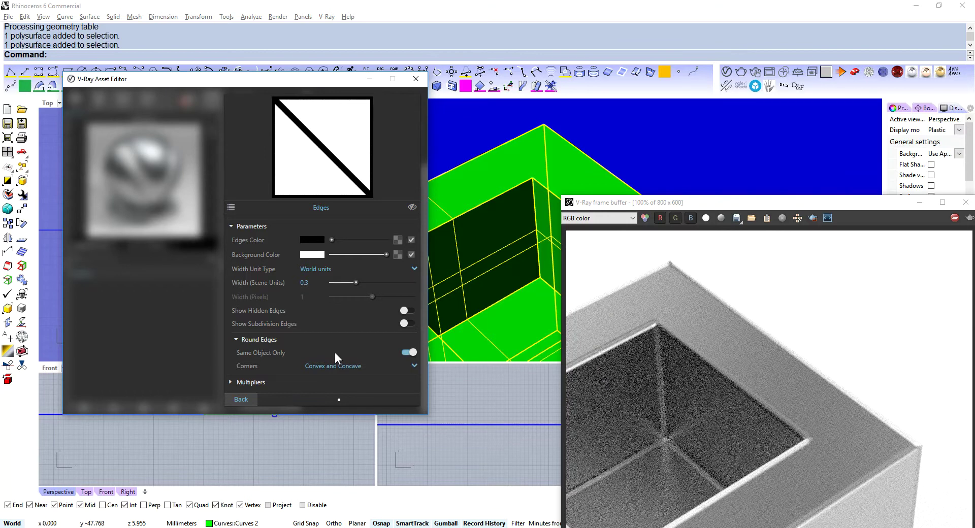
left_click(363, 367)
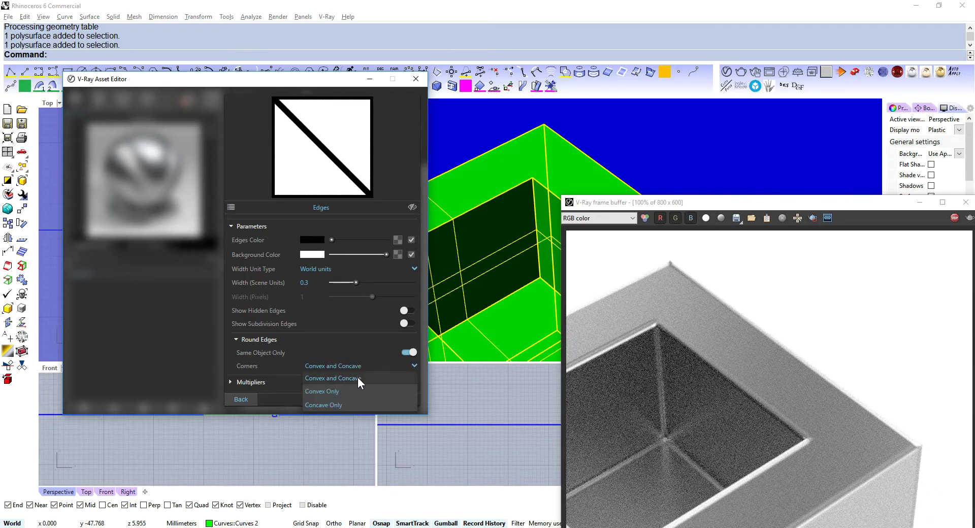
left_click(346, 399)
left_click(349, 341)
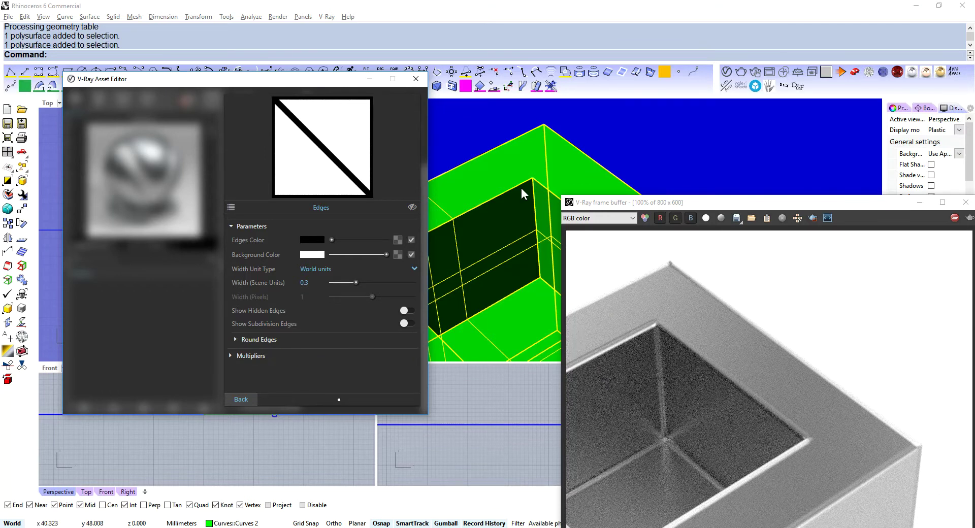
Try a Boolean union of the two hollow cubes where they overlap and undo it.
scroll(522, 190, "down", 8)
right_click_drag(516, 248, 486, 205)
scroll(490, 213, "up", 5)
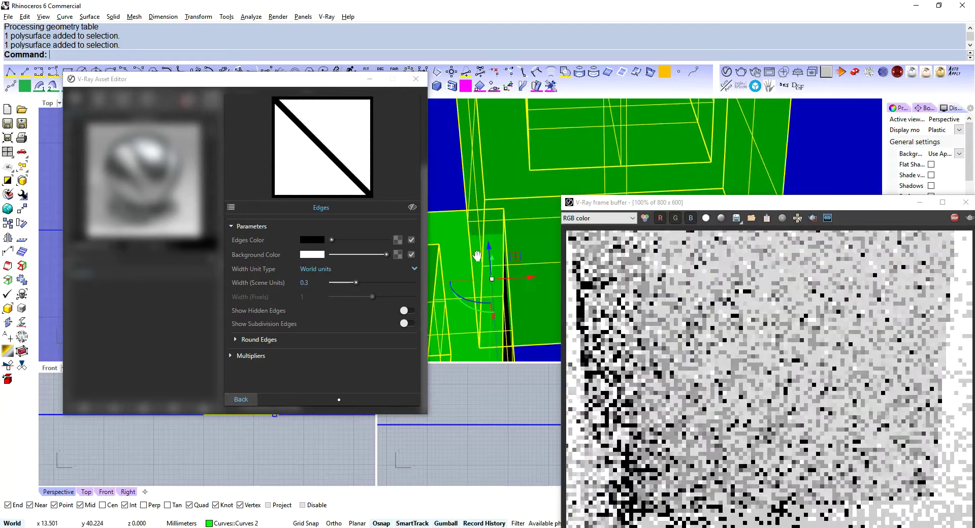
right_click_drag(554, 224, 501, 224)
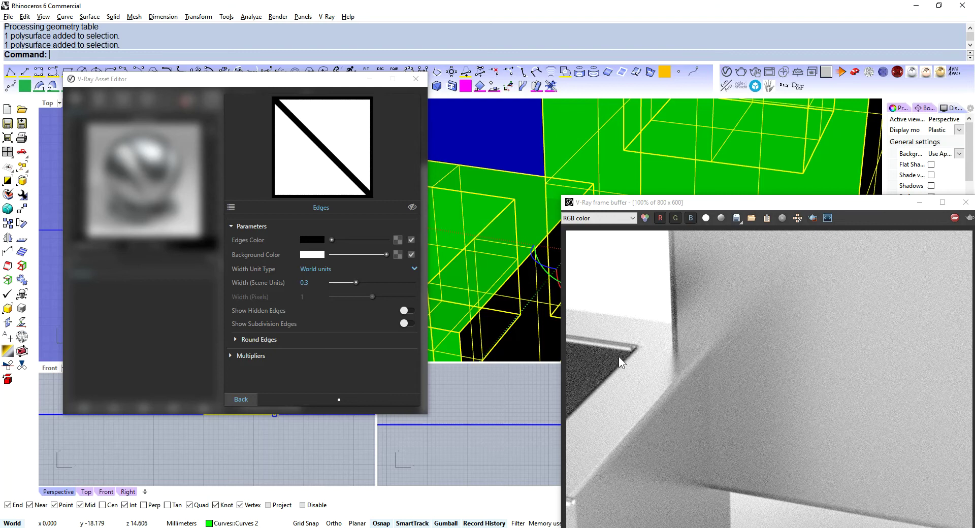
left_click(543, 153)
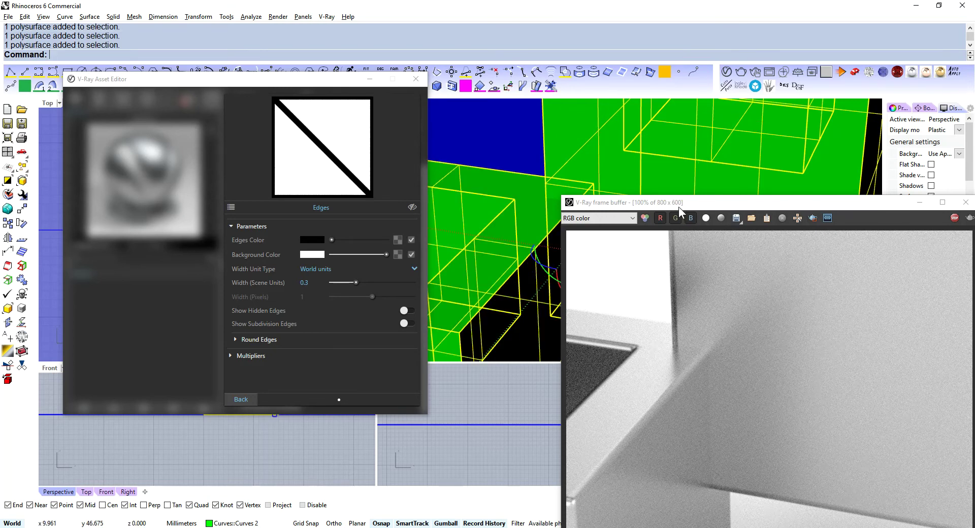
type("b")
key("space")
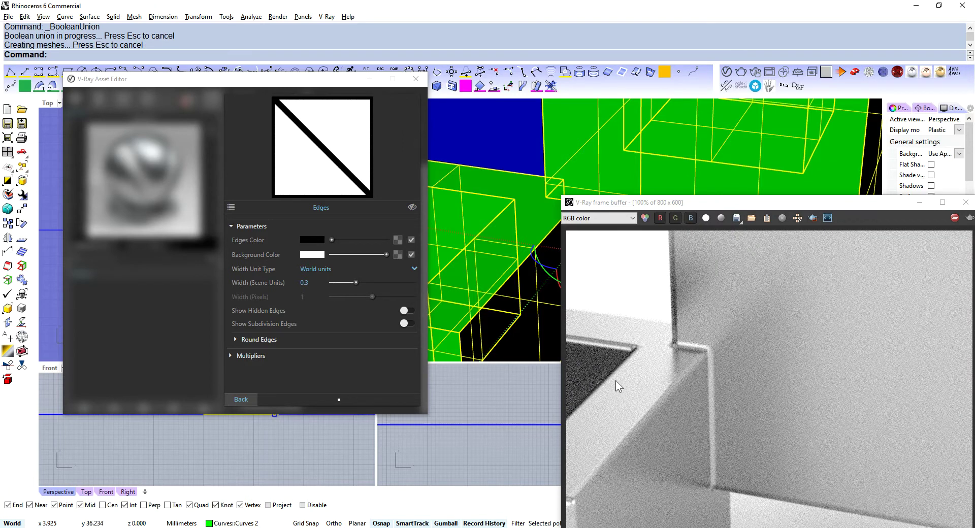
key("ctrl+z")
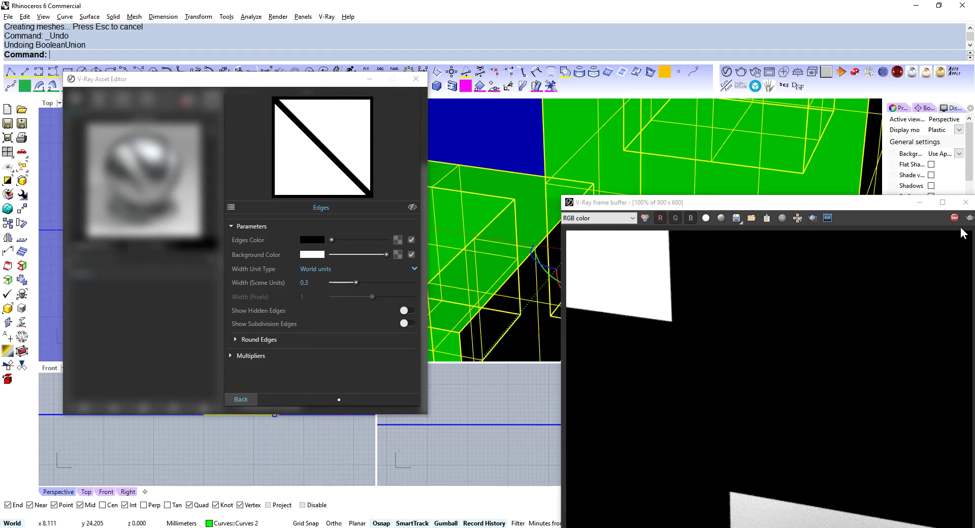
Close the frame buffer, return to the Generic material and restart the interactive render.
left_click(966, 202)
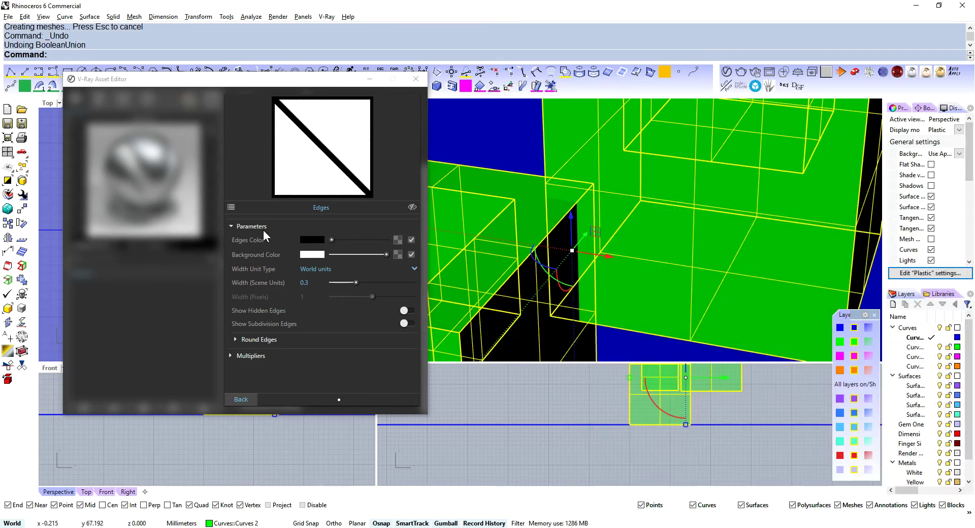
left_click(241, 399)
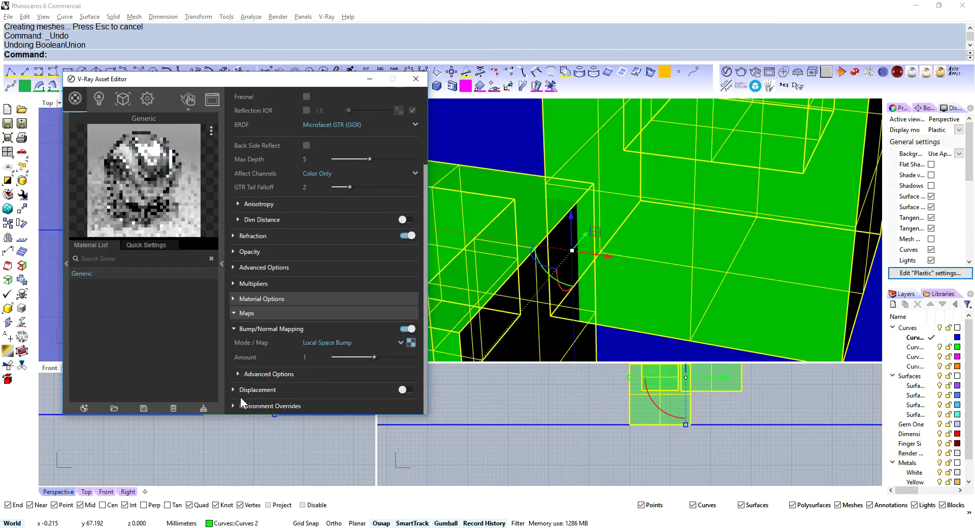
left_click(188, 99)
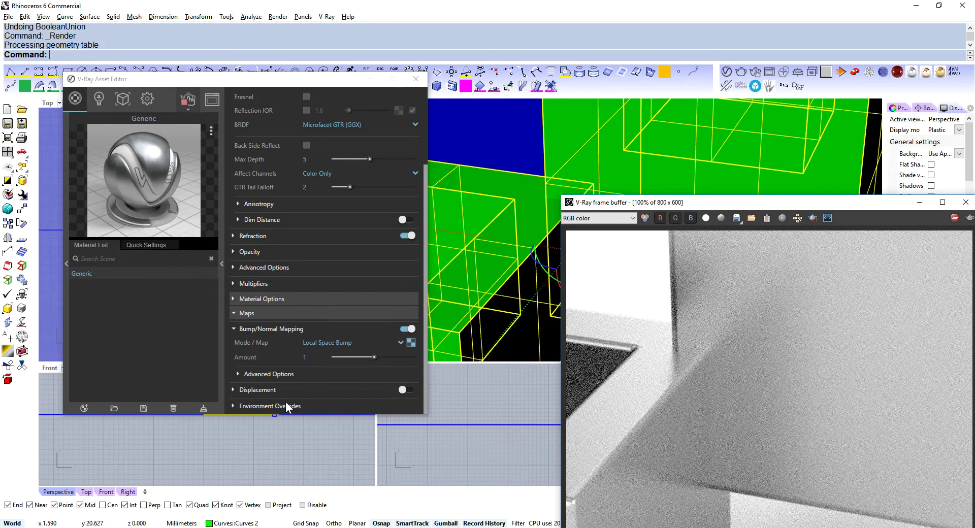
Turn off Same Object Only for the Edges texture's rounded edges and inspect the joint between the two cubes from several angles.
left_click(411, 344)
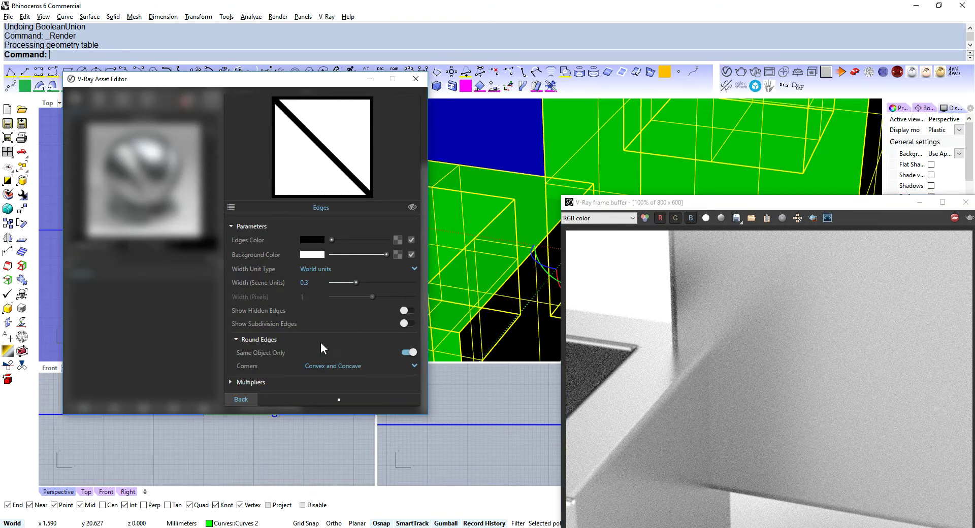
left_click(599, 147)
left_click(527, 212)
left_click(590, 161)
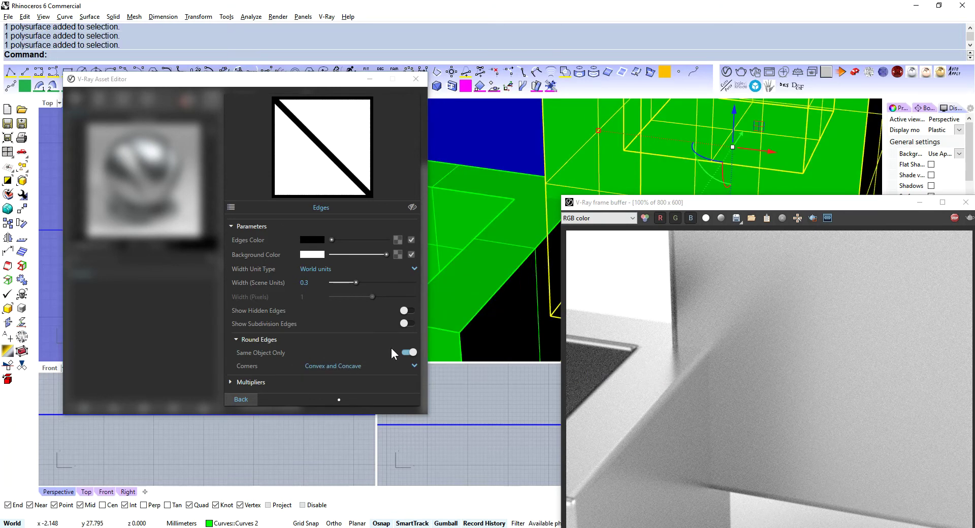
left_click(409, 352)
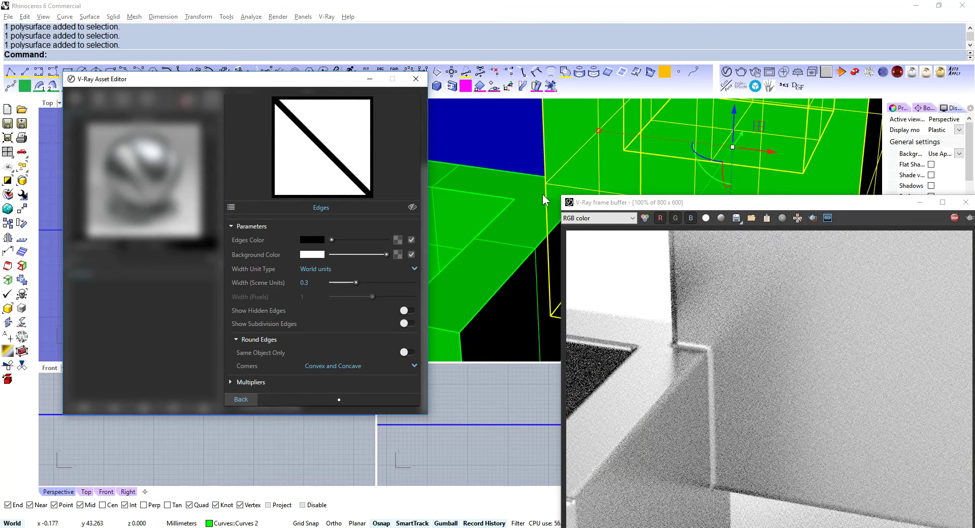
left_click(490, 245)
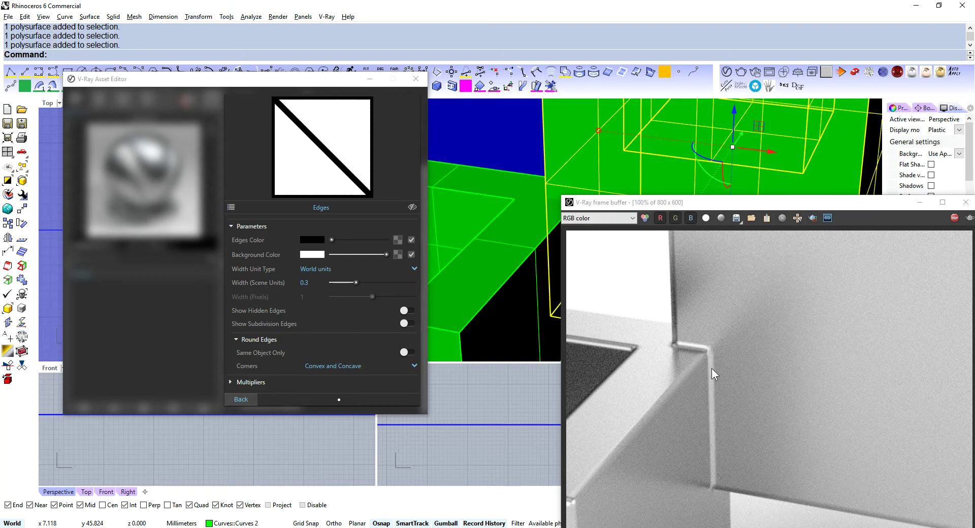
right_click_drag(480, 224, 501, 252)
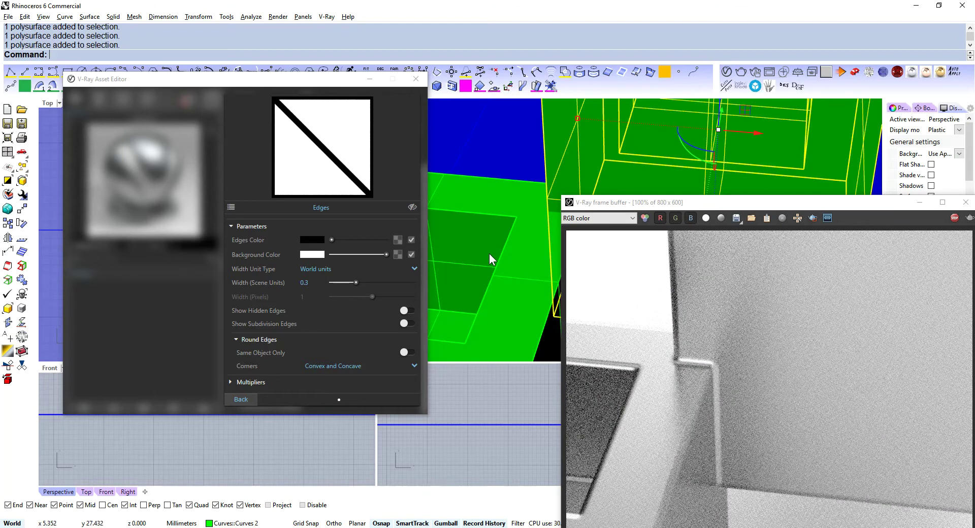
mouse_move(512, 292)
right_mouse_down()
mouse_move(488, 284)
mouse_move(498, 257)
mouse_move(501, 276)
right_mouse_up()
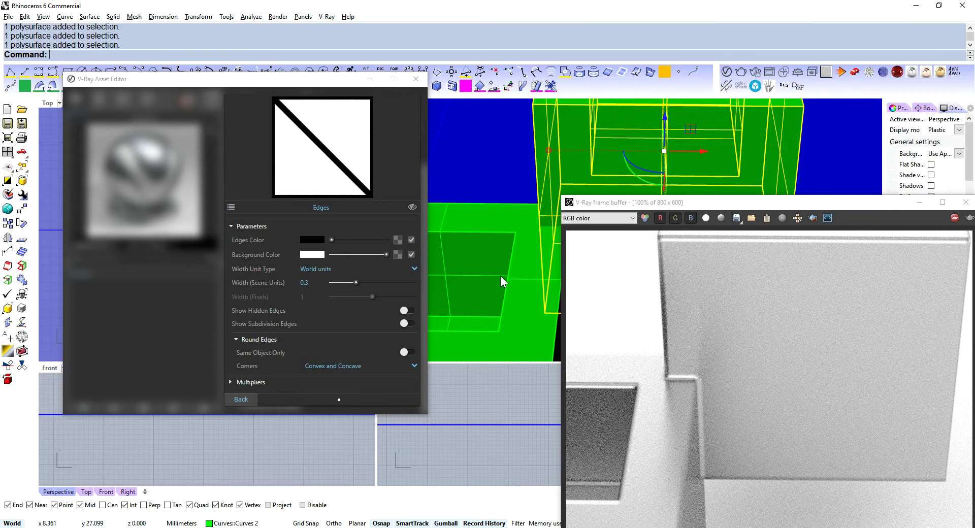
right_click_drag(471, 245, 500, 228)
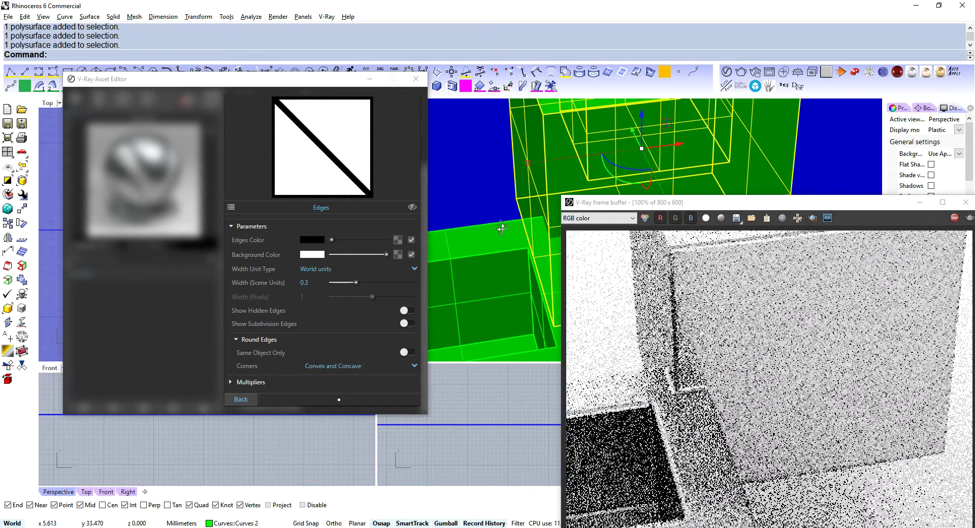
right_click_drag(502, 227, 478, 251)
Switch to the open halo ring model and select the halo and the basket supports beneath it in turn to examine them as separate parts.
left_click(310, 527)
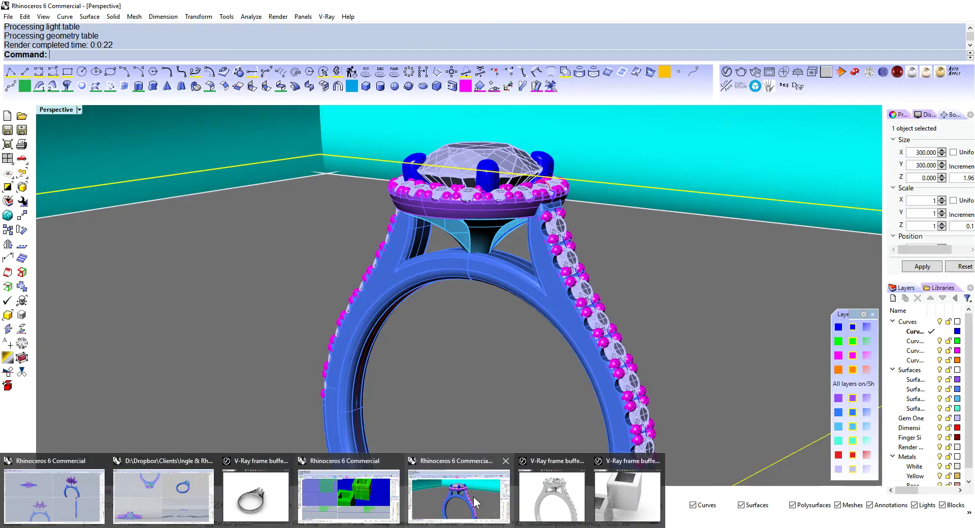
left_click(483, 495)
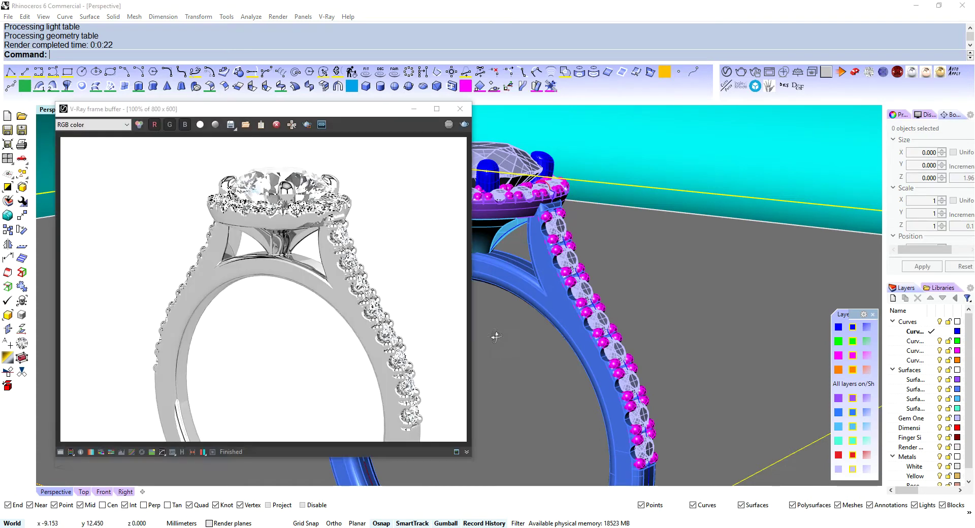
right_click_drag(493, 333, 550, 318)
scroll(541, 203, "up", 4)
scroll(541, 207, "down", 3)
left_click(602, 291)
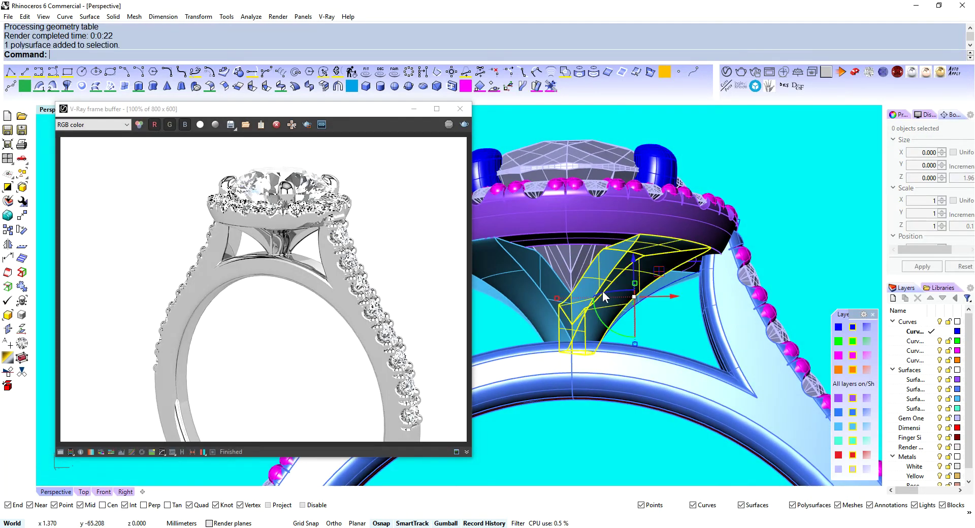
left_click(531, 297)
left_click(618, 206)
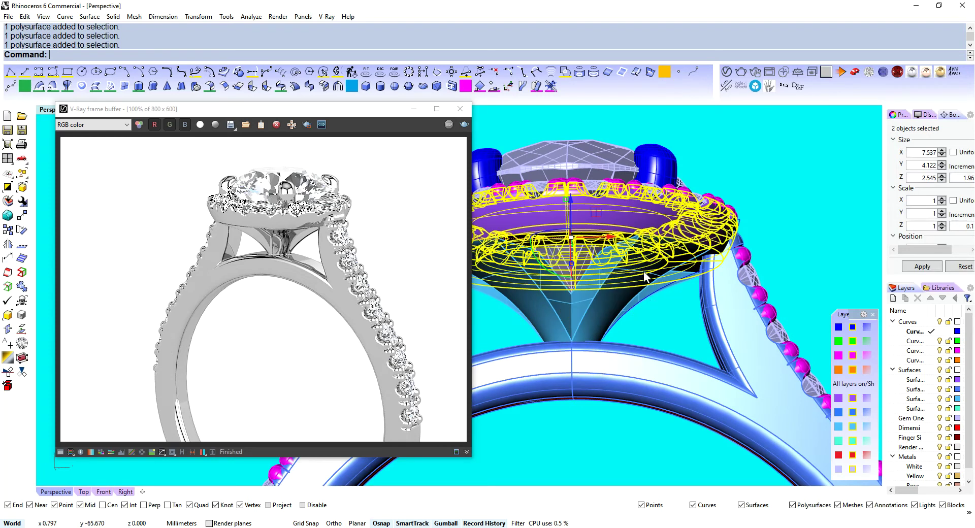
left_click(625, 293)
left_click(621, 227)
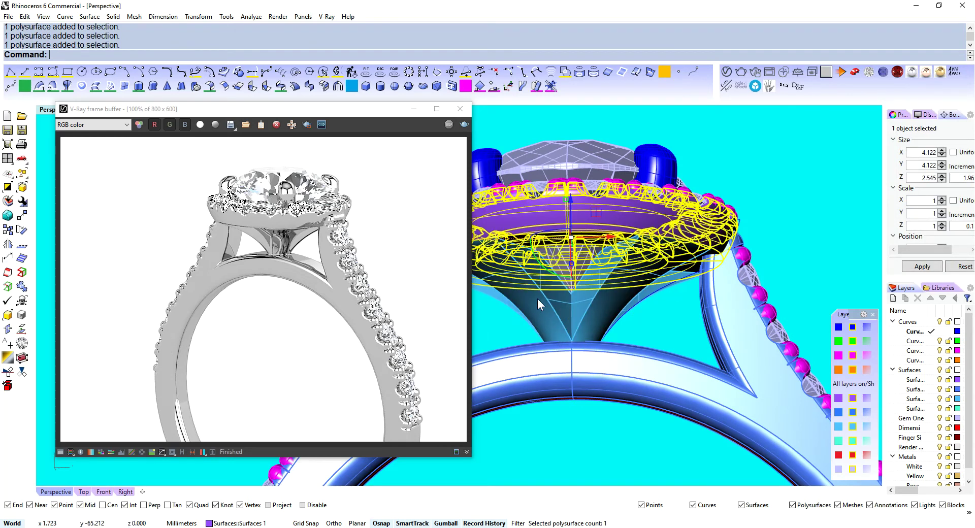
Render a close view of the ring's head from below, covering the halo and basket supports.
right_click_drag(648, 304, 626, 281)
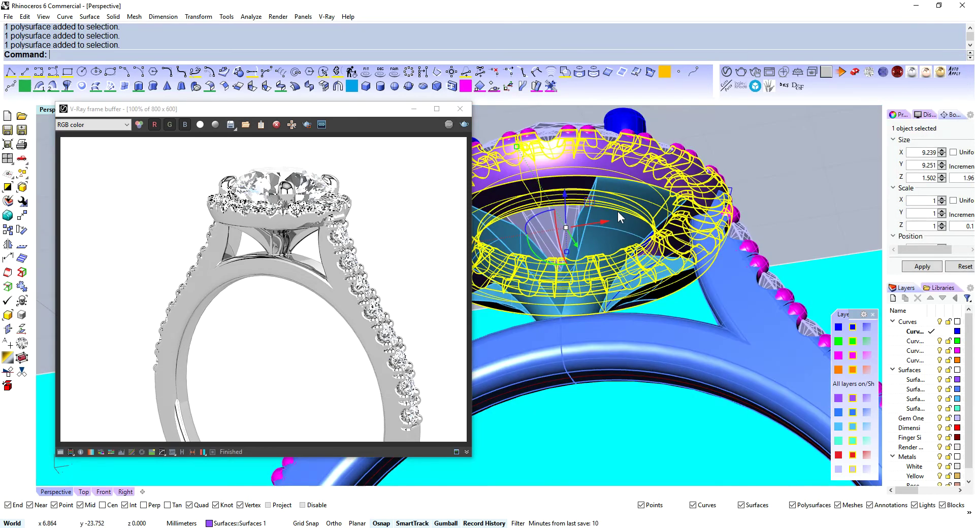
scroll(616, 214, "up", 2)
right_click_drag(617, 222, 608, 284)
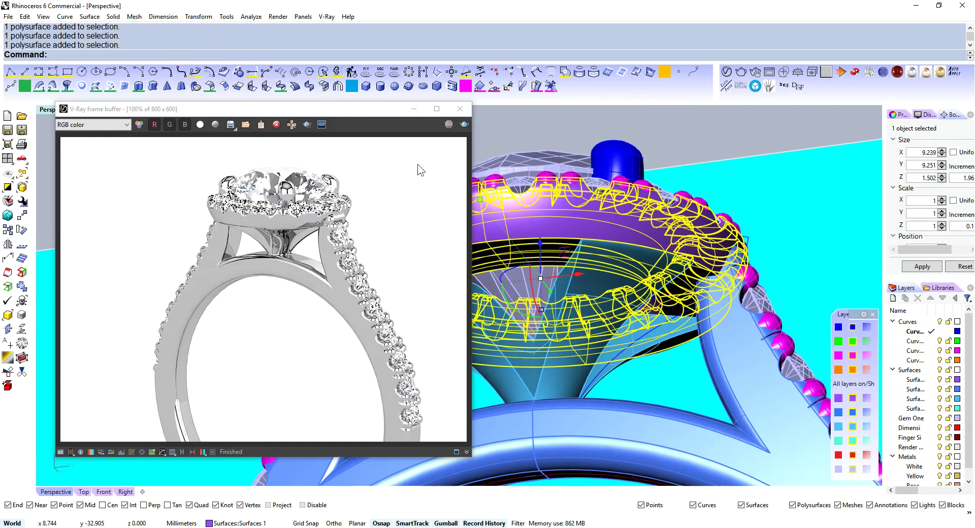
left_click(463, 125)
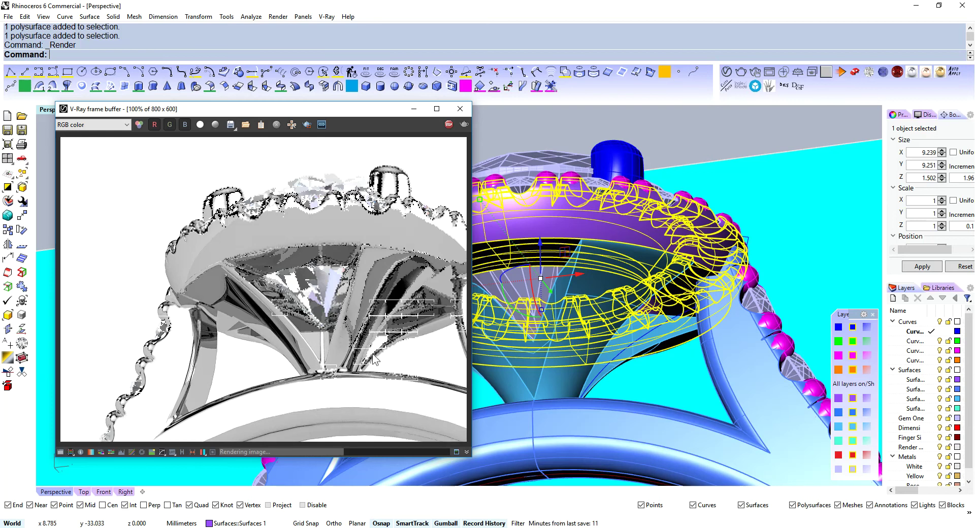
Select the neighbouring basket supports in turn and compare their junction above the band with the render.
left_click(532, 394)
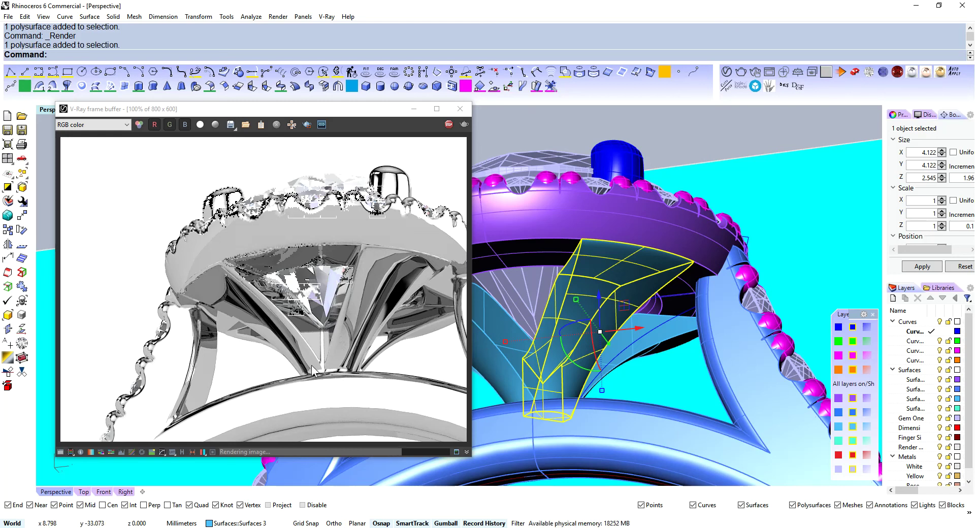
left_click(512, 376)
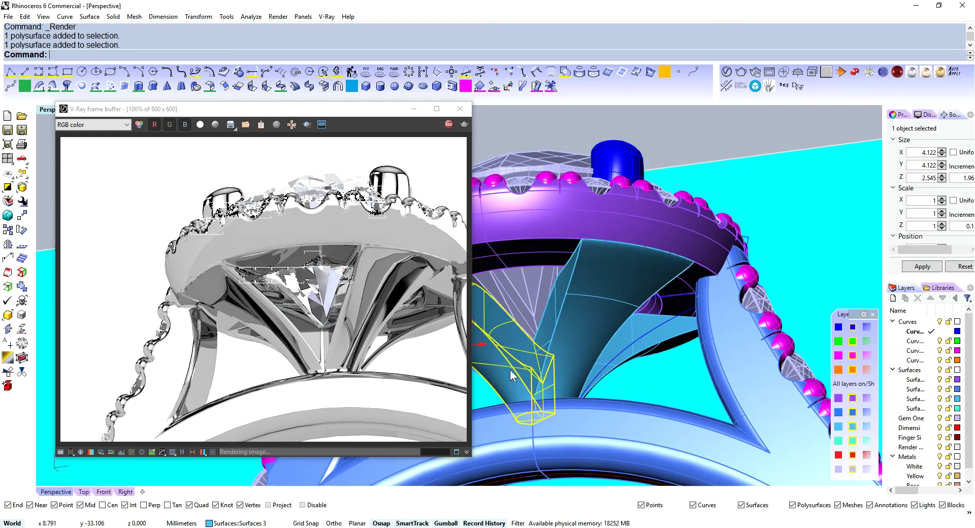
left_click(563, 370)
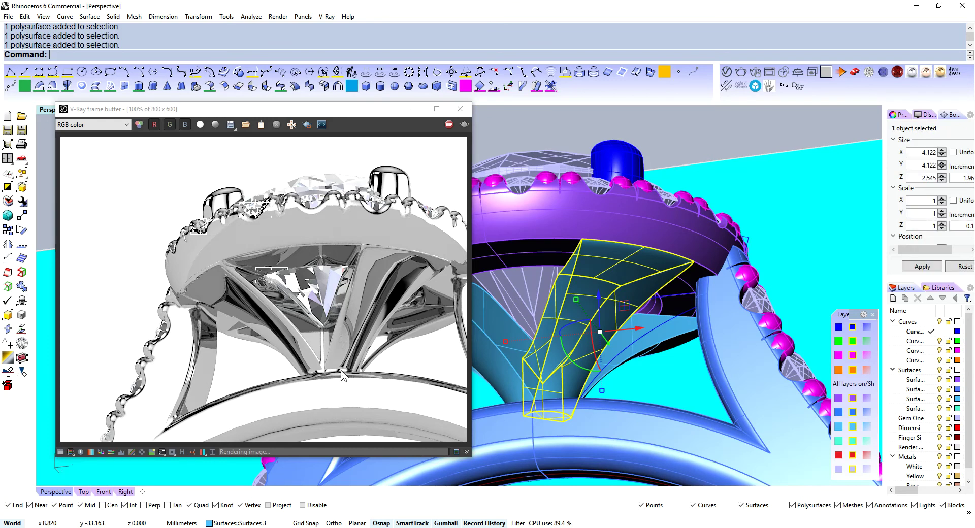